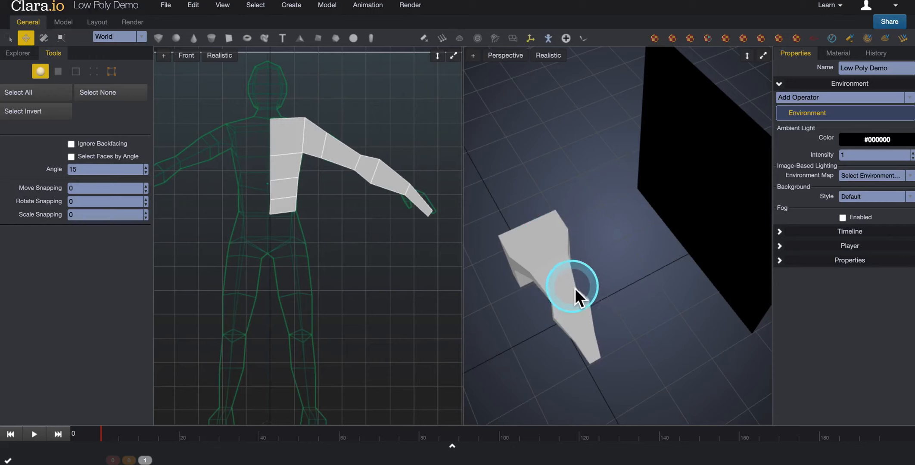
Step: Show edges in the perspective view and orbit to see the half-body mesh against the reference plane
{"action": "right_click_drag", "start_coordinate": [580, 303], "coordinate": [608, 186]}
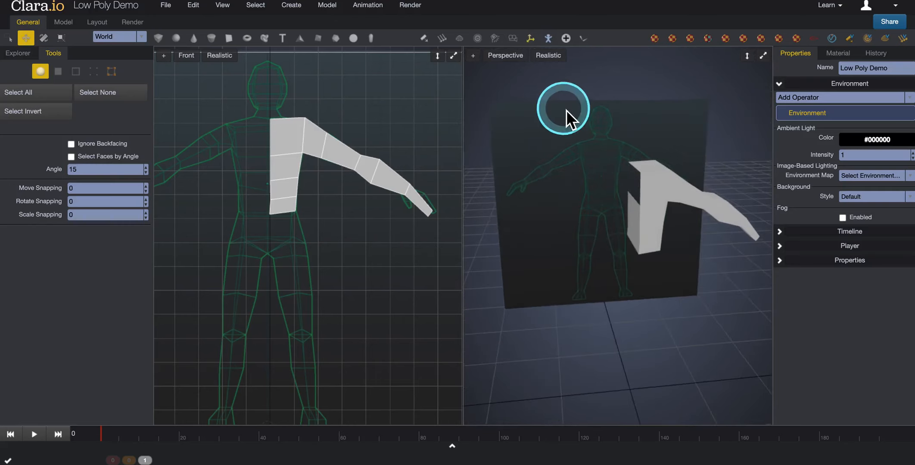
{"action": "left_click", "coordinate": [556, 61]}
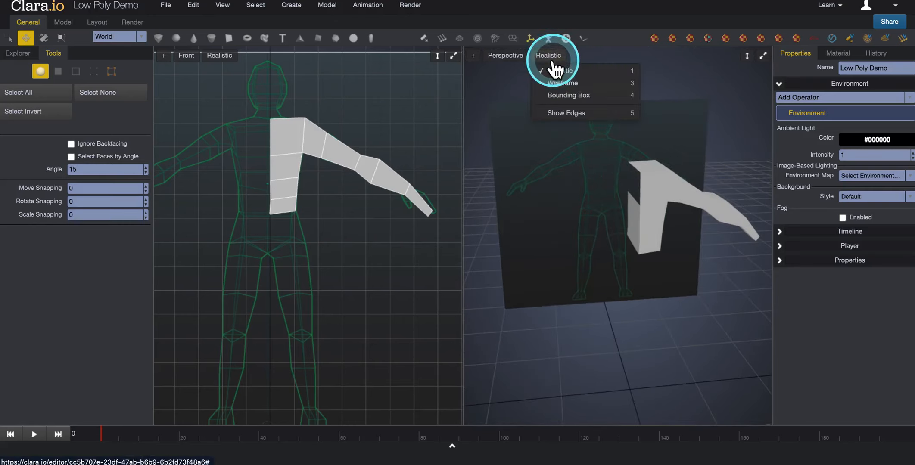
{"action": "left_click", "coordinate": [566, 113]}
{"action": "right_click_drag", "start_coordinate": [578, 138], "coordinate": [615, 213]}
{"action": "left_click", "coordinate": [323, 224]}
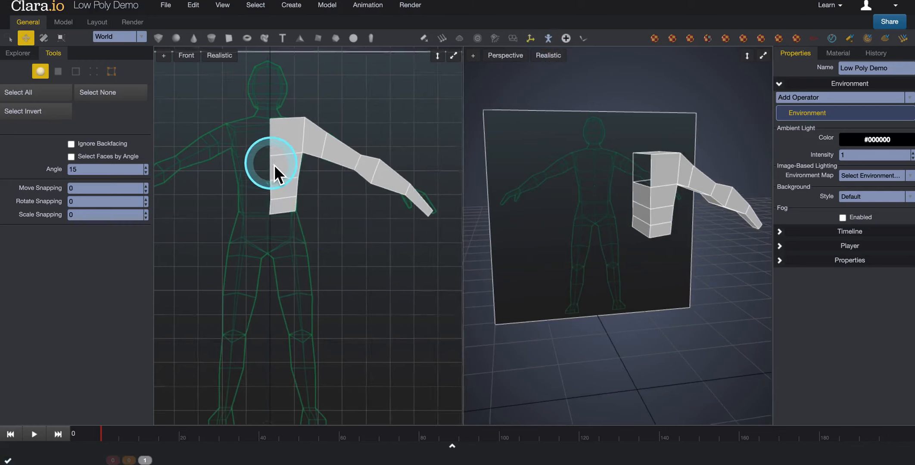
Step: Nudge the reference image plane slightly along X to line up its figure with the half-body mesh
{"action": "scroll", "coordinate": [274, 165], "scroll_direction": "up", "scroll_amount": 3}
{"action": "middle_click_drag", "start_coordinate": [276, 153], "coordinate": [293, 200]}
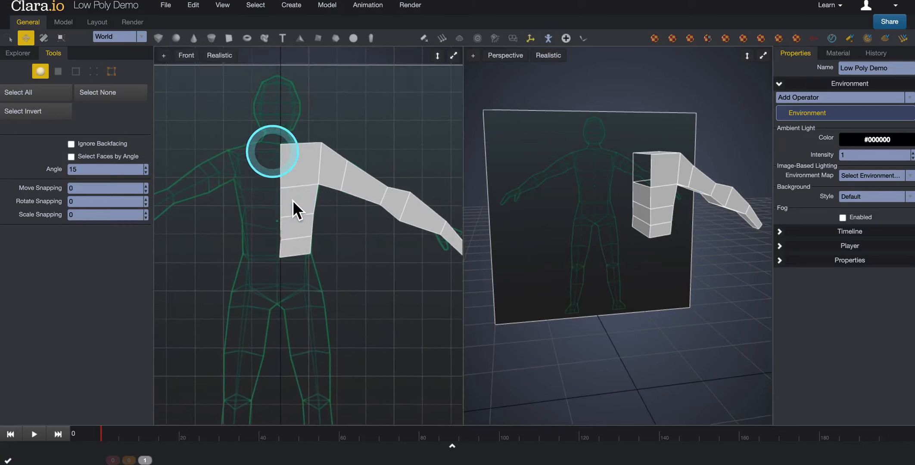
{"action": "left_click", "coordinate": [288, 146]}
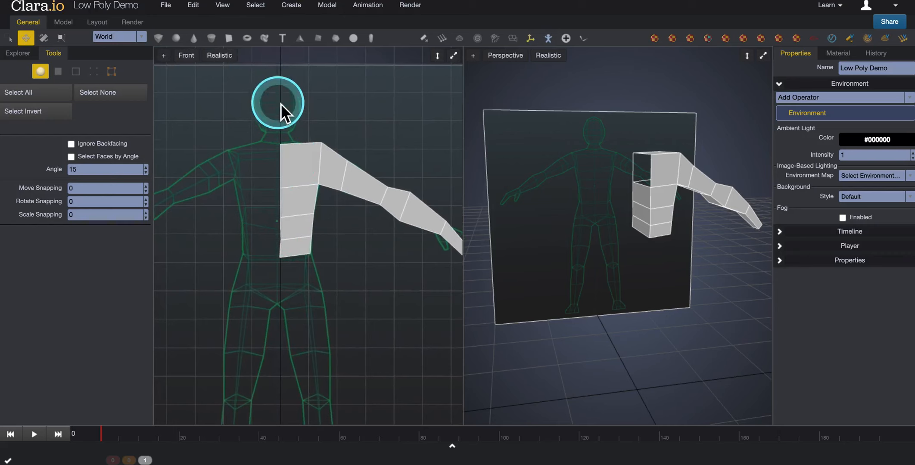
{"action": "left_click", "coordinate": [559, 175]}
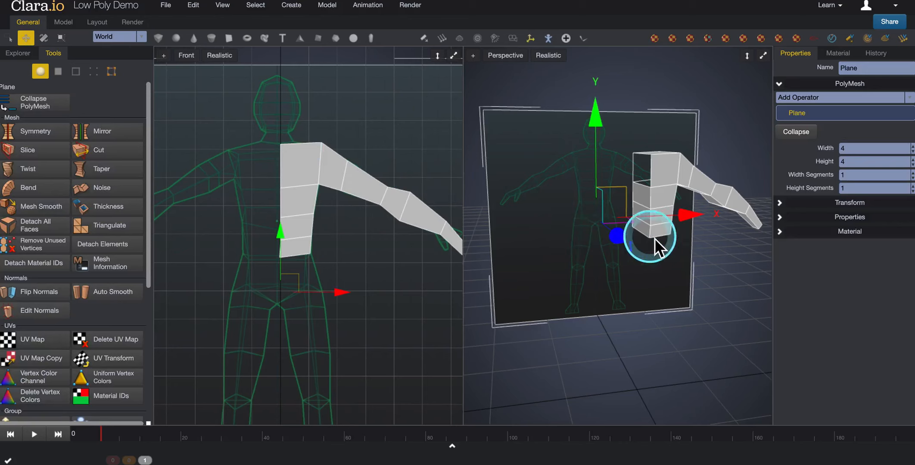
{"action": "left_click", "coordinate": [690, 226]}
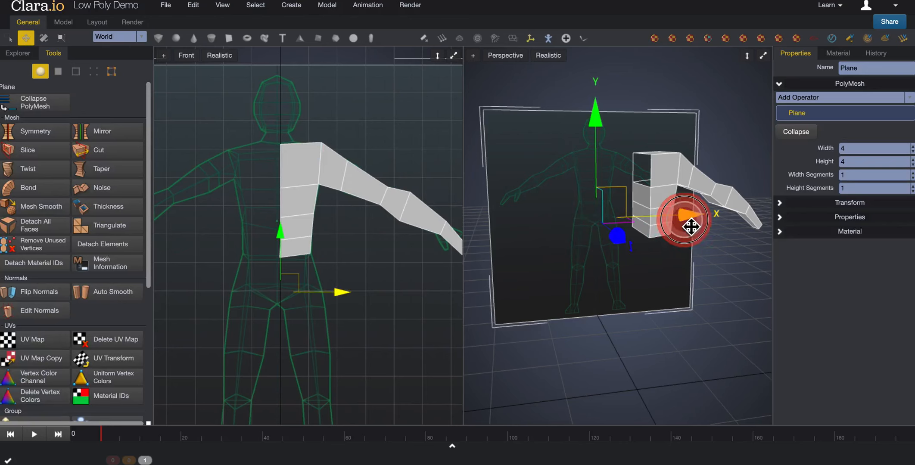
{"action": "left_click_drag", "start_coordinate": [690, 225], "coordinate": [692, 226]}
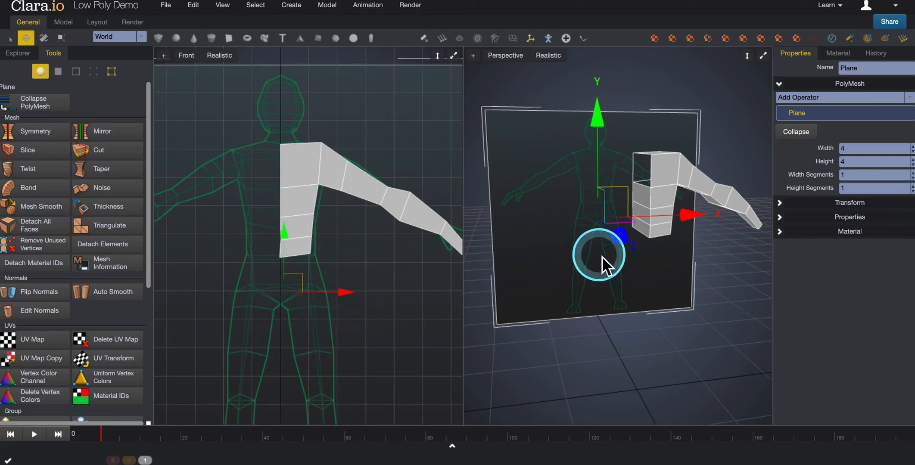
{"action": "left_click", "coordinate": [683, 342]}
{"action": "left_click_drag", "start_coordinate": [654, 281], "coordinate": [652, 255]}
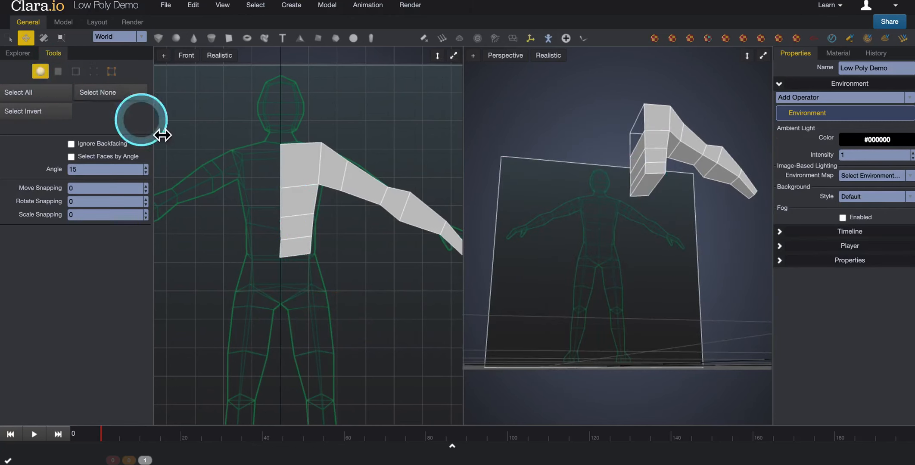
Step: Select the bottom face of the half-body mesh's torso in face selection mode
{"action": "left_click", "coordinate": [304, 196]}
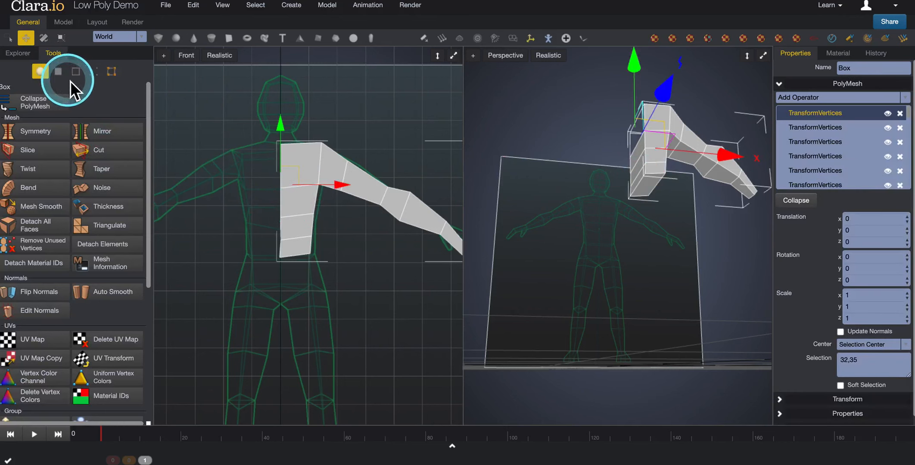
{"action": "left_click", "coordinate": [59, 71]}
{"action": "left_click", "coordinate": [655, 189]}
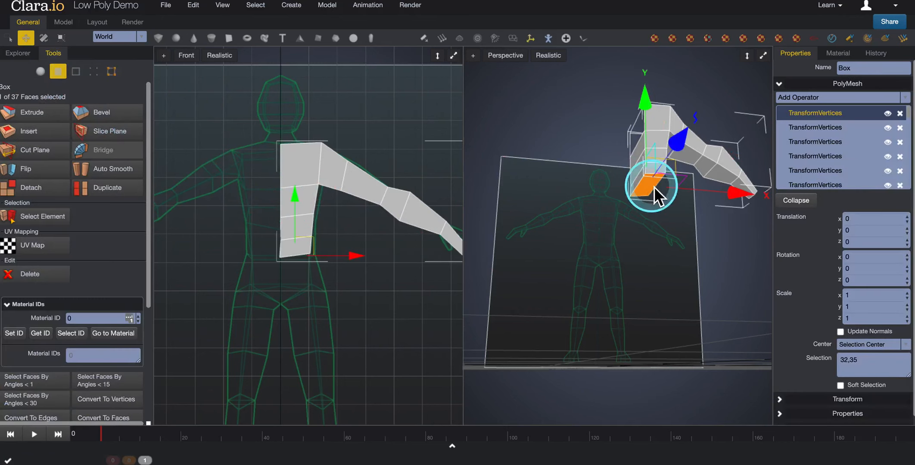
{"action": "middle_click_drag", "start_coordinate": [365, 287], "coordinate": [360, 253]}
{"action": "scroll", "coordinate": [358, 263], "scroll_direction": "up", "scroll_amount": 1}
{"action": "scroll", "coordinate": [358, 264], "scroll_direction": "up", "scroll_amount": 1}
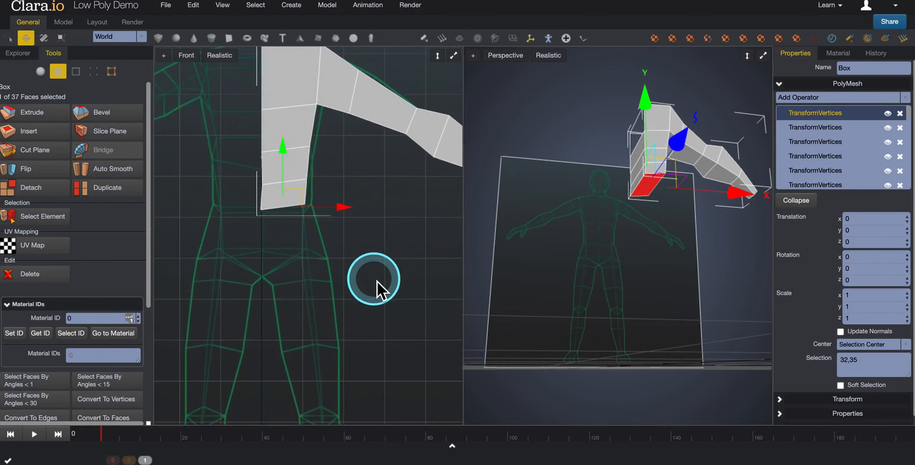
{"action": "scroll", "coordinate": [374, 281], "scroll_direction": "up", "scroll_amount": 1}
{"action": "scroll", "coordinate": [328, 240], "scroll_direction": "up", "scroll_amount": 1}
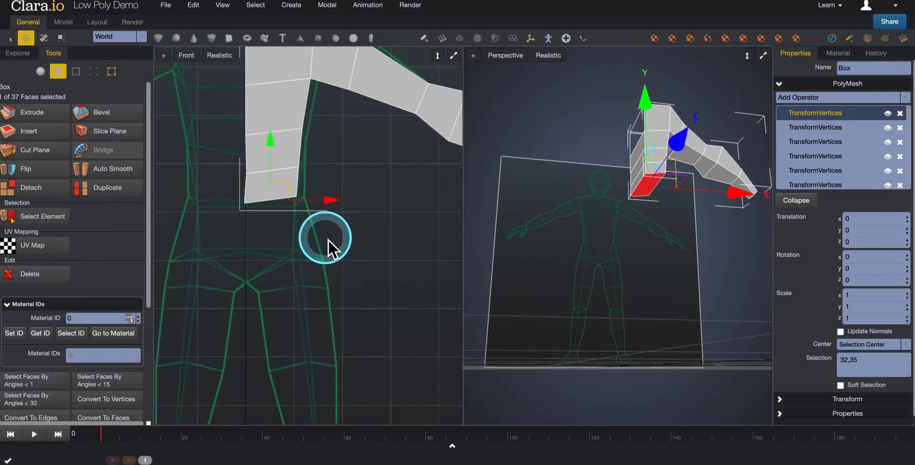
{"action": "middle_click_drag", "start_coordinate": [325, 221], "coordinate": [304, 301]}
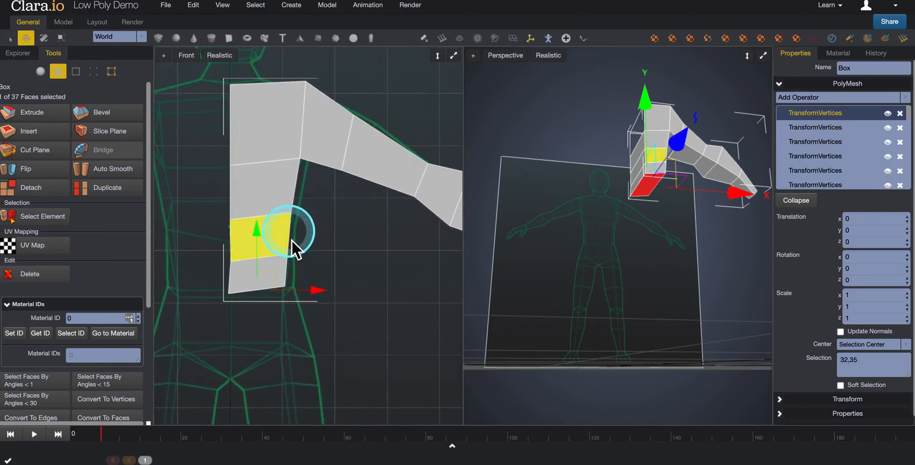
Step: Move the pair of armpit vertices about 0.04 outward in X and 0.05 up in Y to match the reference outline
{"action": "left_click", "coordinate": [96, 73]}
{"action": "left_click", "coordinate": [202, 138]}
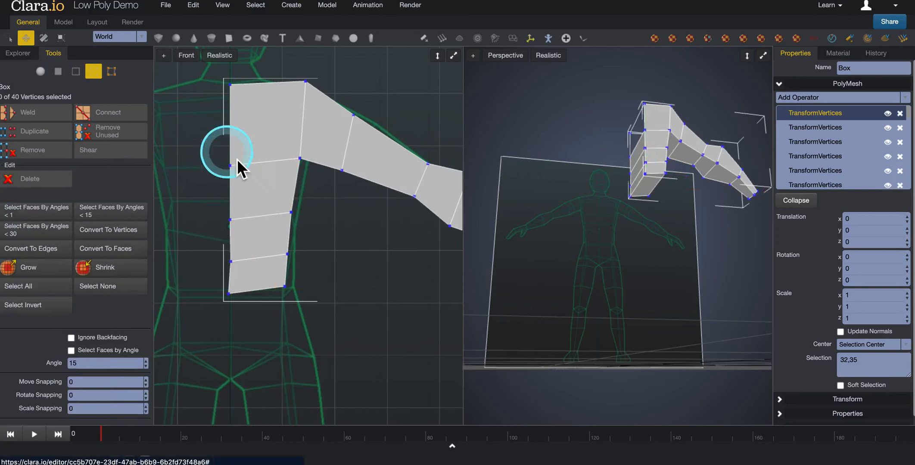
{"action": "scroll", "coordinate": [362, 198], "scroll_direction": "up", "scroll_amount": 3}
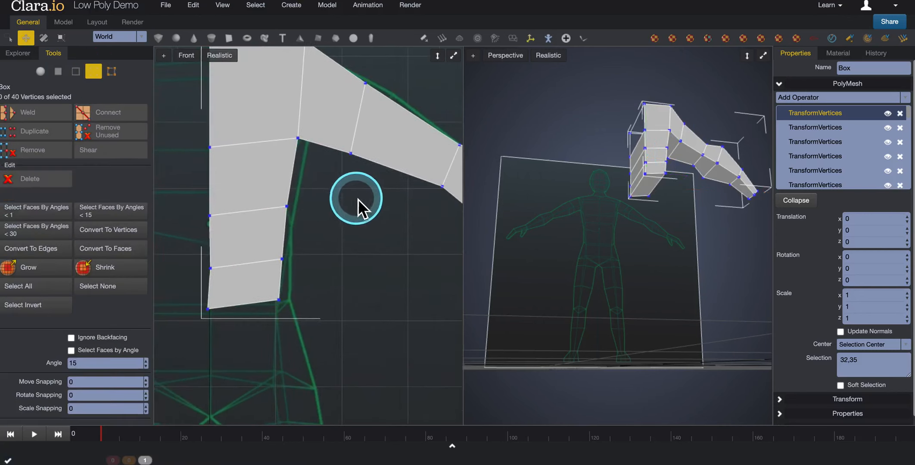
{"action": "left_click_drag", "start_coordinate": [284, 129], "coordinate": [350, 213]}
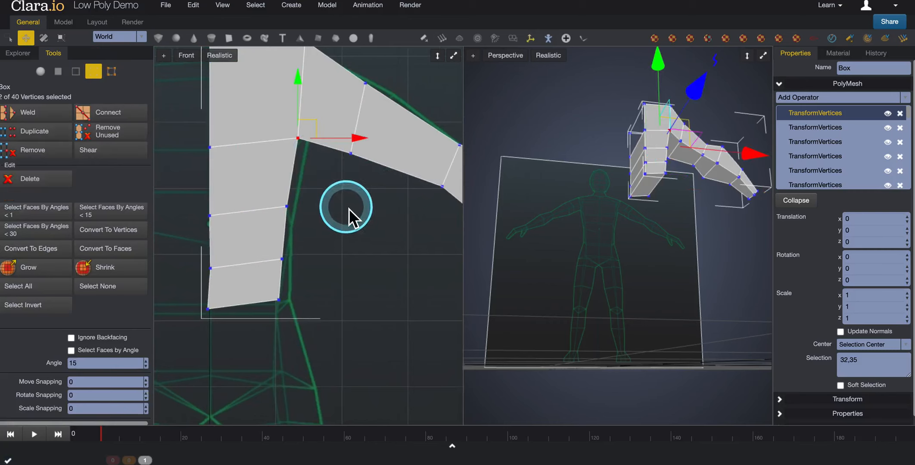
{"action": "left_click_drag", "start_coordinate": [307, 93], "coordinate": [306, 95]}
{"action": "left_click_drag", "start_coordinate": [364, 147], "coordinate": [371, 149]}
{"action": "left_click_drag", "start_coordinate": [311, 86], "coordinate": [313, 64]}
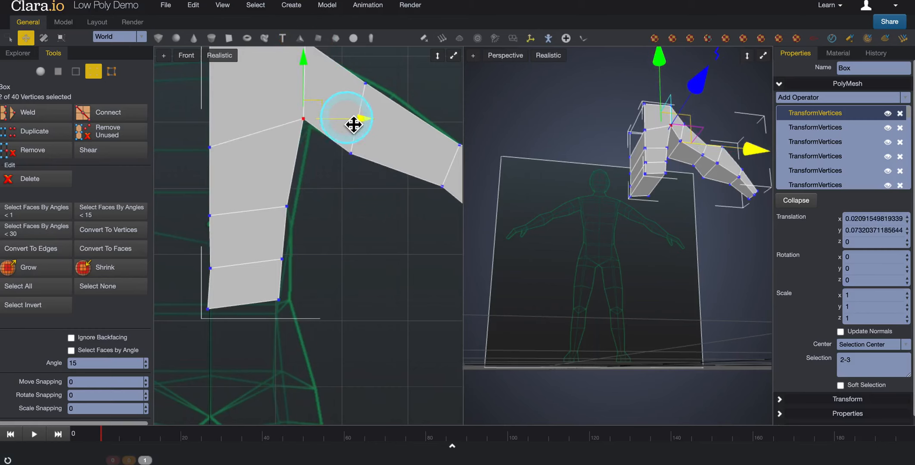
{"action": "left_click_drag", "start_coordinate": [363, 125], "coordinate": [365, 125]}
{"action": "left_click_drag", "start_coordinate": [314, 67], "coordinate": [315, 76]}
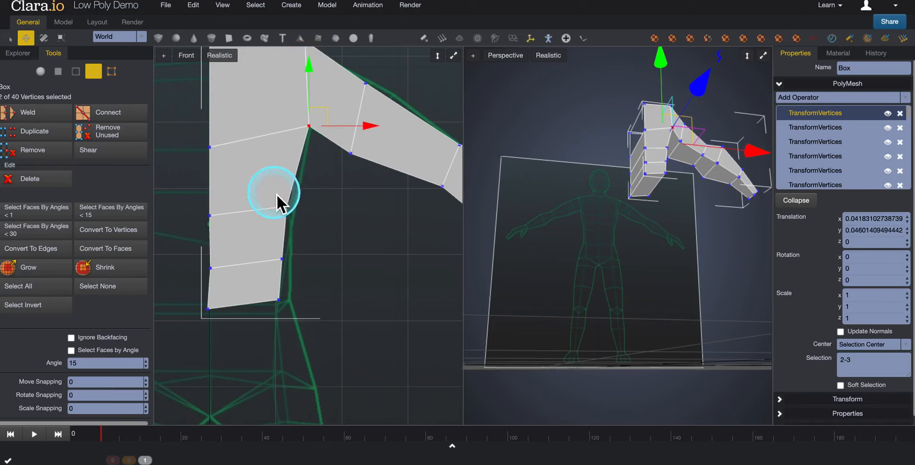
Step: Move the three vertex pairs down the torso's outer side outward in X onto the reference outline, the lowest pair by about 0.04
{"action": "left_click", "coordinate": [287, 207]}
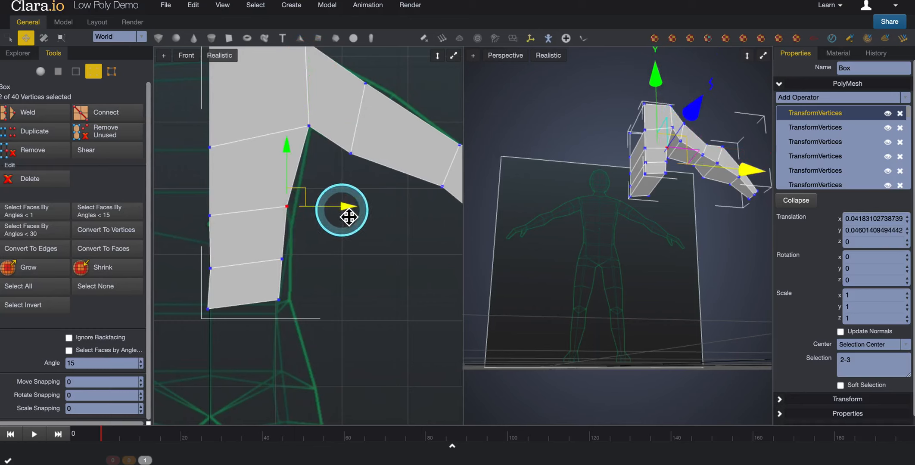
{"action": "left_click_drag", "start_coordinate": [347, 219], "coordinate": [356, 217]}
{"action": "left_click", "coordinate": [322, 266]}
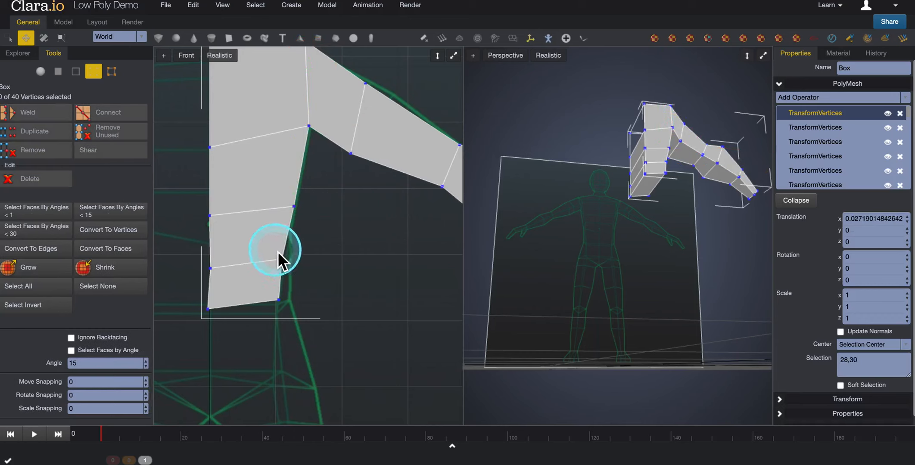
{"action": "left_click_drag", "start_coordinate": [278, 251], "coordinate": [351, 280]}
{"action": "left_click", "coordinate": [296, 324]}
{"action": "left_click_drag", "start_coordinate": [270, 297], "coordinate": [356, 309]}
{"action": "left_click", "coordinate": [378, 252]}
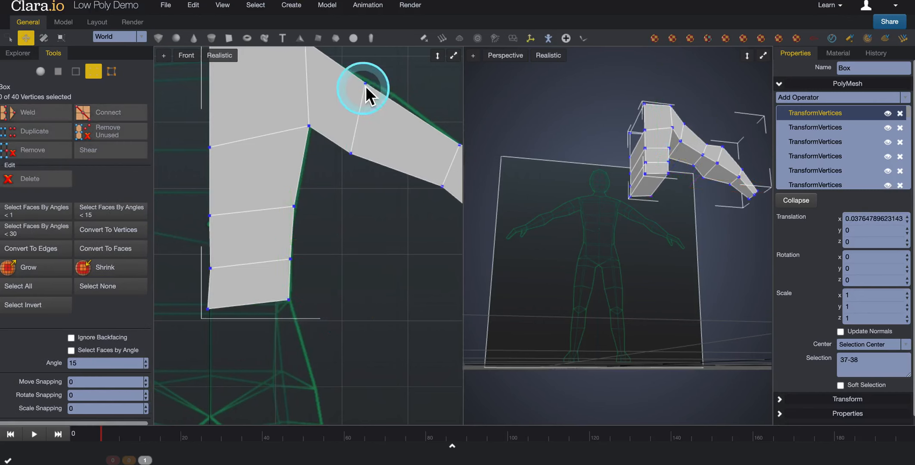
Step: Move the vertex pair on top of the upper arm about 0.07 outward in X and 0.02 down in Y onto the reference outline
{"action": "left_click_drag", "start_coordinate": [360, 81], "coordinate": [383, 98]}
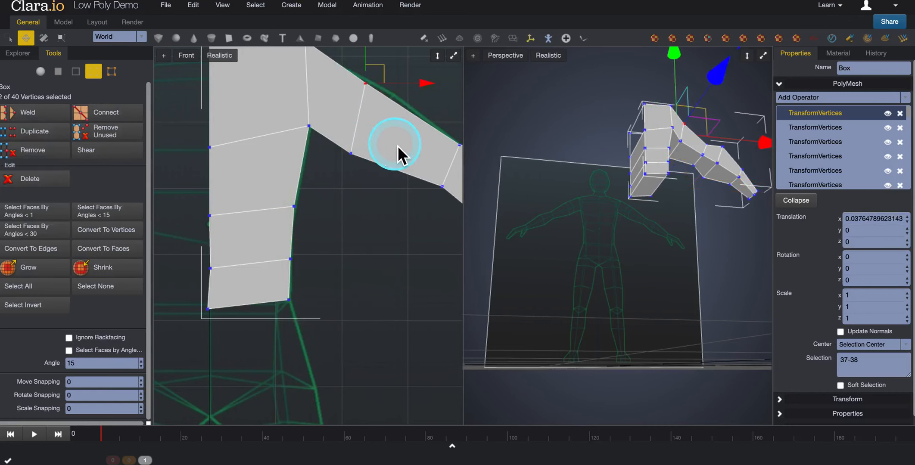
{"action": "middle_click_drag", "start_coordinate": [398, 147], "coordinate": [346, 232]}
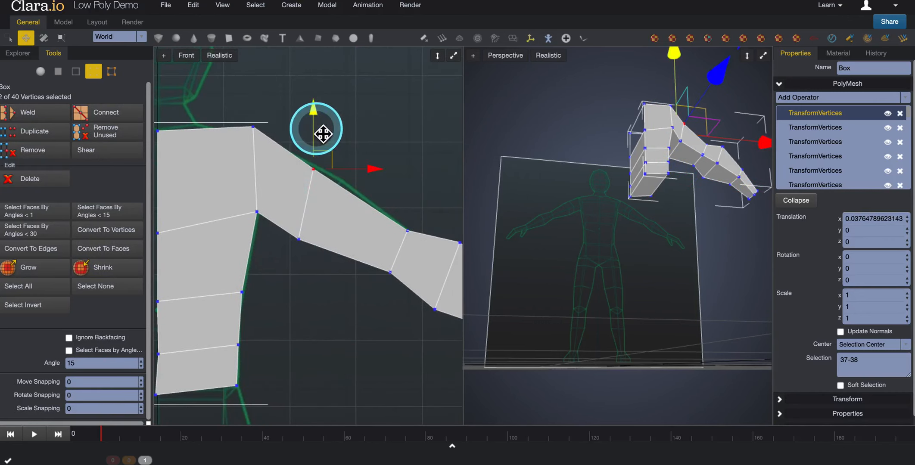
{"action": "mouse_move", "coordinate": [317, 117]}
{"action": "left_mouse_down"}
{"action": "mouse_move", "coordinate": [315, 158]}
{"action": "mouse_move", "coordinate": [320, 117]}
{"action": "left_mouse_up"}
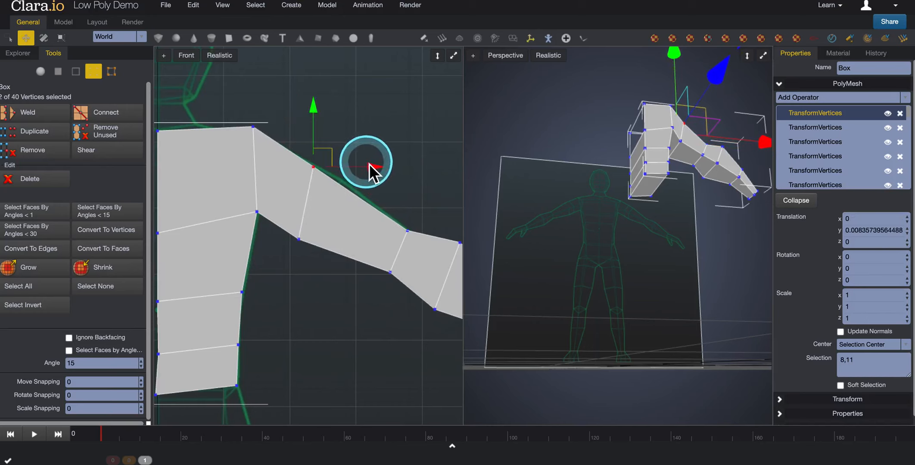
{"action": "left_click_drag", "start_coordinate": [376, 169], "coordinate": [388, 172]}
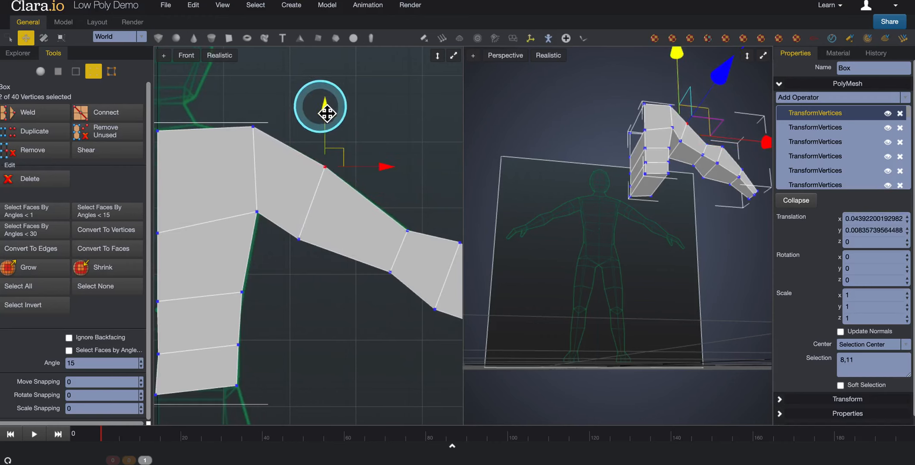
{"action": "left_click_drag", "start_coordinate": [329, 110], "coordinate": [328, 117]}
{"action": "left_click_drag", "start_coordinate": [380, 169], "coordinate": [389, 172]}
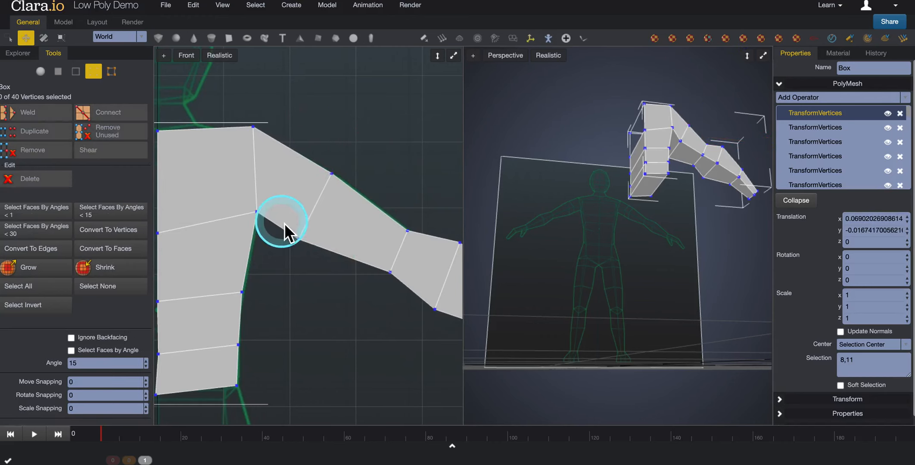
Step: Move the vertex pair on the upper arm's underside about 0.07 outward in X and 0.015 down in Y onto the reference outline
{"action": "left_click", "coordinate": [298, 239]}
{"action": "mouse_move", "coordinate": [305, 191]}
{"action": "left_mouse_down"}
{"action": "mouse_move", "coordinate": [306, 160]}
{"action": "mouse_move", "coordinate": [302, 184]}
{"action": "left_mouse_up"}
{"action": "left_click_drag", "start_coordinate": [364, 236], "coordinate": [384, 237]}
{"action": "left_click_drag", "start_coordinate": [329, 177], "coordinate": [326, 189]}
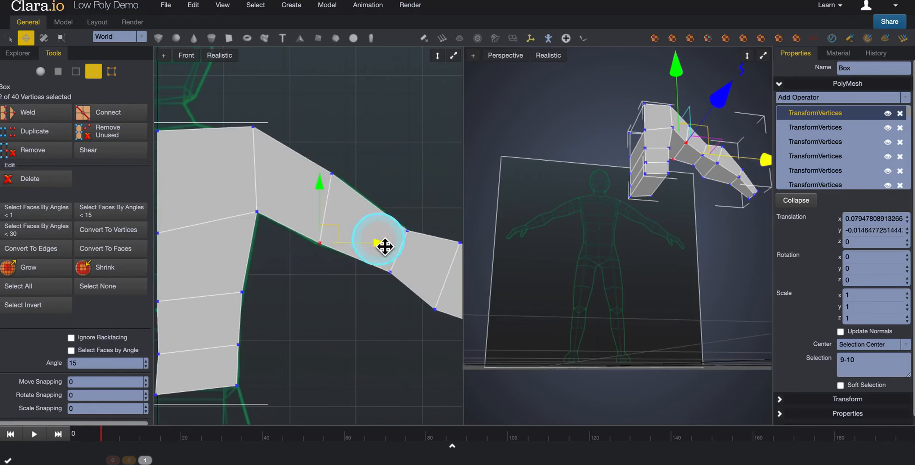
{"action": "left_click_drag", "start_coordinate": [383, 244], "coordinate": [381, 244]}
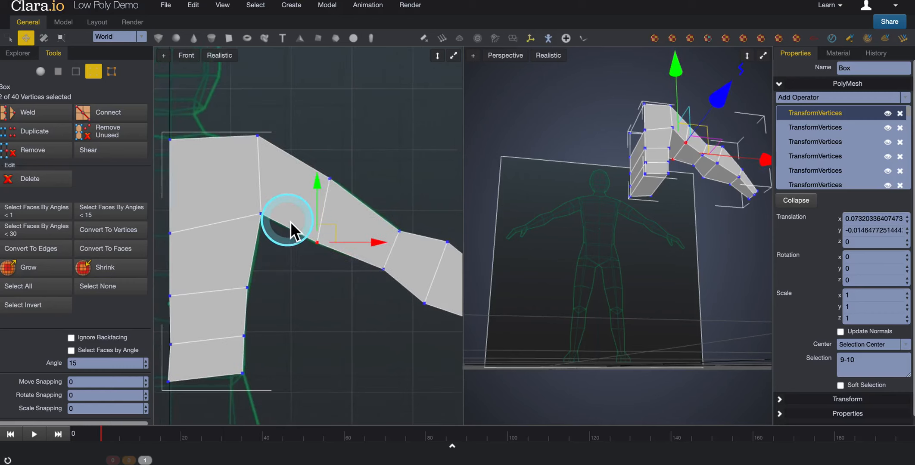
Step: Extrude the torso's bottom face with length 0.2 and move it about 0.1 further down in Y toward the reference's hips
{"action": "middle_click_drag", "start_coordinate": [258, 219], "coordinate": [298, 138]}
{"action": "middle_click_drag", "start_coordinate": [367, 218], "coordinate": [374, 147]}
{"action": "middle_click_drag", "start_coordinate": [365, 179], "coordinate": [374, 174]}
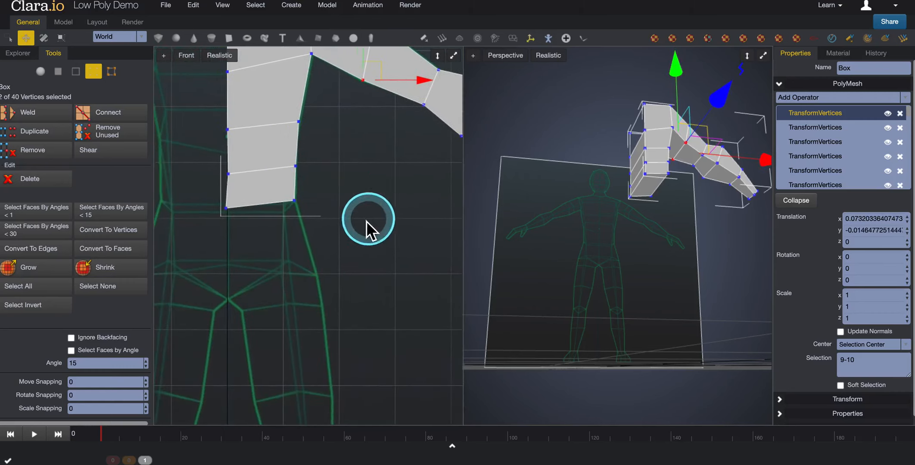
{"action": "middle_click_drag", "start_coordinate": [382, 221], "coordinate": [363, 221]}
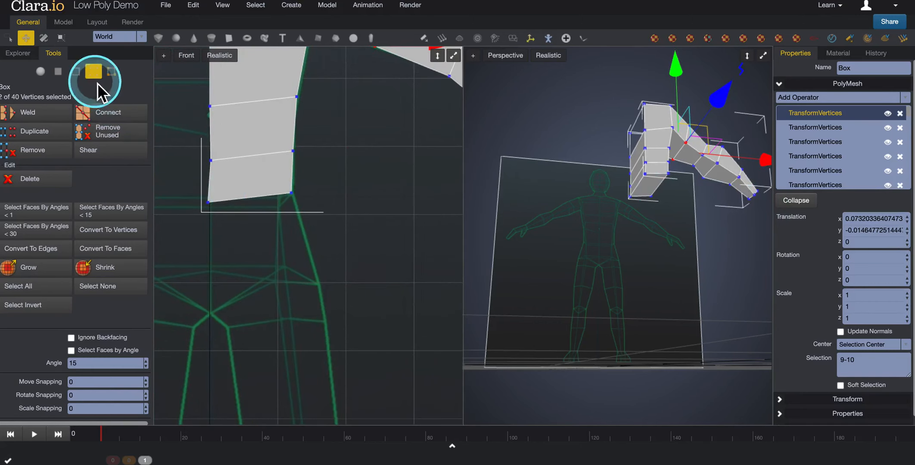
{"action": "left_click", "coordinate": [59, 71]}
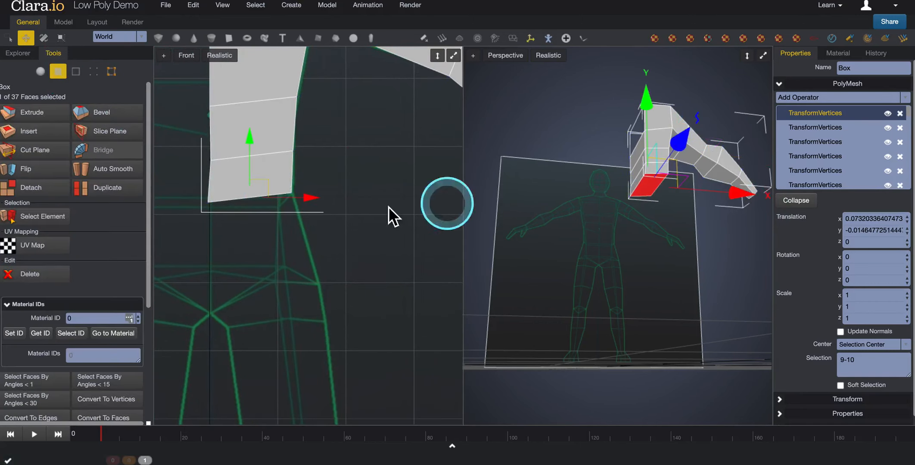
{"action": "middle_click_drag", "start_coordinate": [350, 228], "coordinate": [376, 161]}
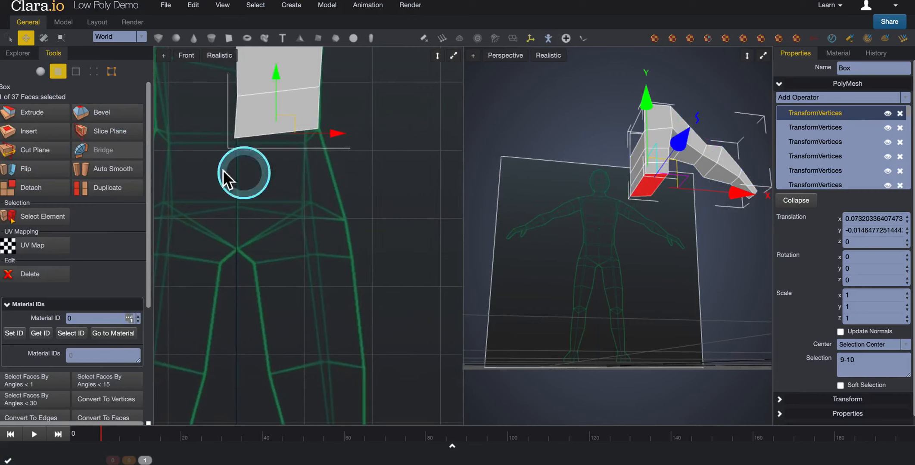
{"action": "left_click", "coordinate": [43, 117]}
{"action": "left_click", "coordinate": [257, 278]}
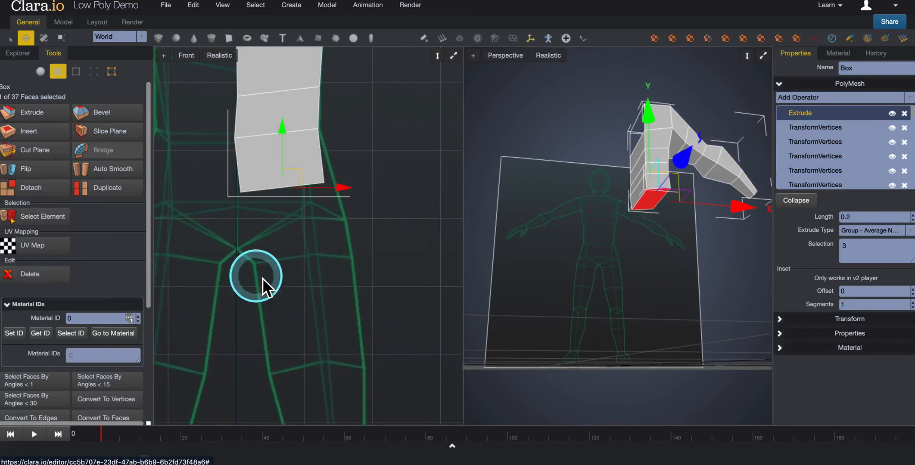
{"action": "left_click", "coordinate": [269, 128]}
{"action": "left_click_drag", "start_coordinate": [292, 132], "coordinate": [292, 160]}
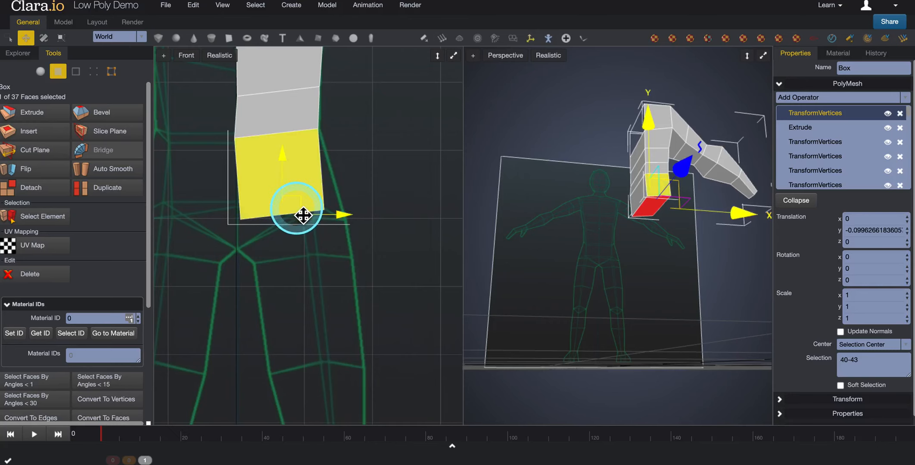
Step: Rotate the torso's bottom face about 29° around Z and move it slightly further down in Y toward the reference's crotch
{"action": "left_click", "coordinate": [278, 233]}
{"action": "key", "text": "e"}
{"action": "left_click", "coordinate": [326, 201]}
{"action": "left_click_drag", "start_coordinate": [326, 200], "coordinate": [303, 171]}
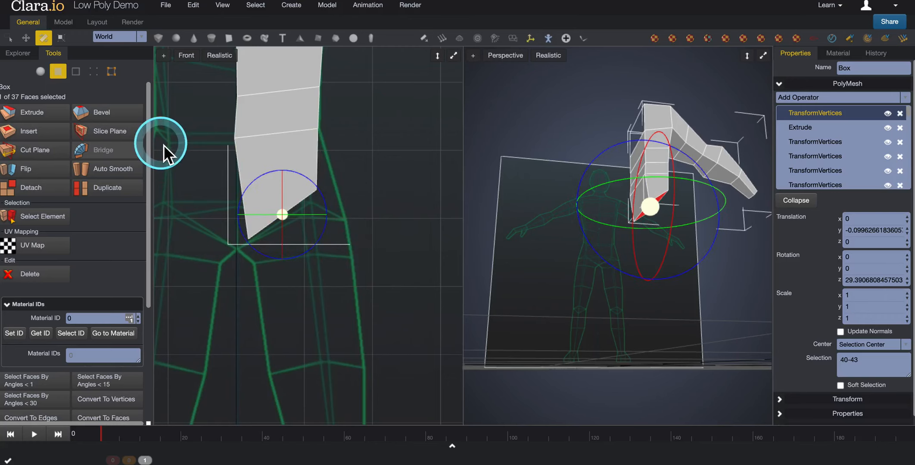
{"action": "key", "text": "w"}
{"action": "left_click_drag", "start_coordinate": [287, 160], "coordinate": [287, 166]}
Step: Move the bottom outer vertex pair about 0.085 outward in X and the bottom inner pair about 0.039 inward onto the reference's hip and crotch
{"action": "left_click", "coordinate": [95, 70]}
{"action": "left_click", "coordinate": [315, 189]}
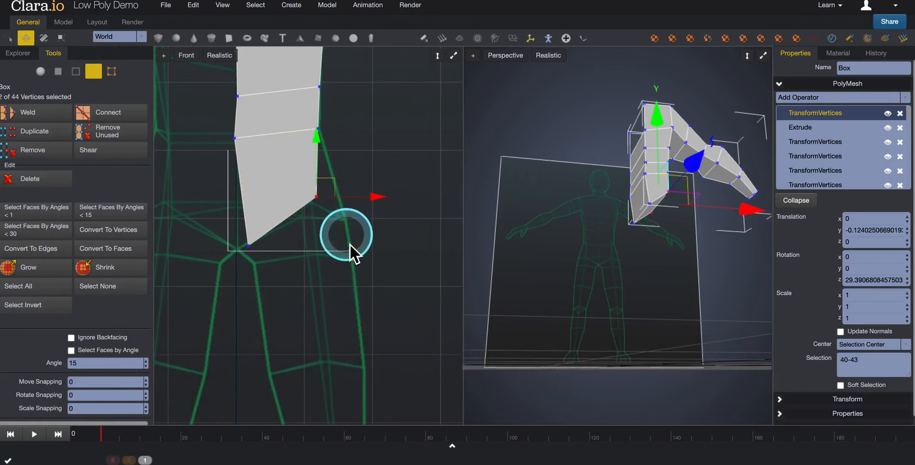
{"action": "left_click_drag", "start_coordinate": [378, 199], "coordinate": [404, 208]}
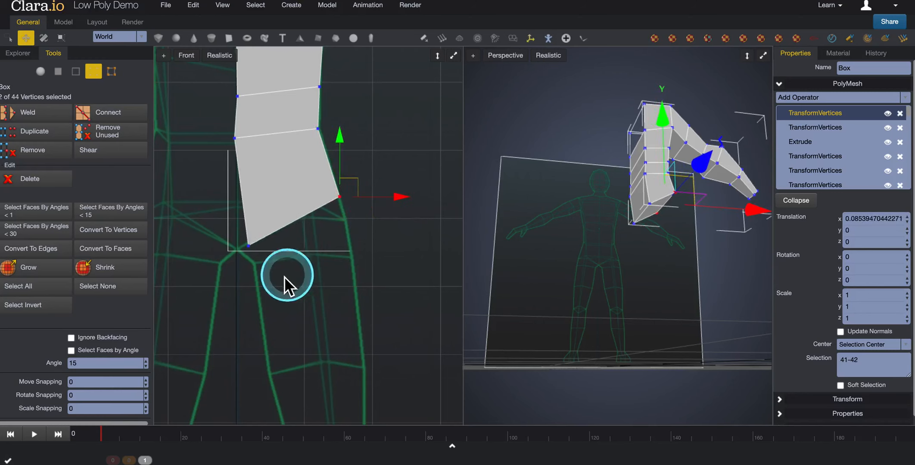
{"action": "left_click", "coordinate": [264, 260]}
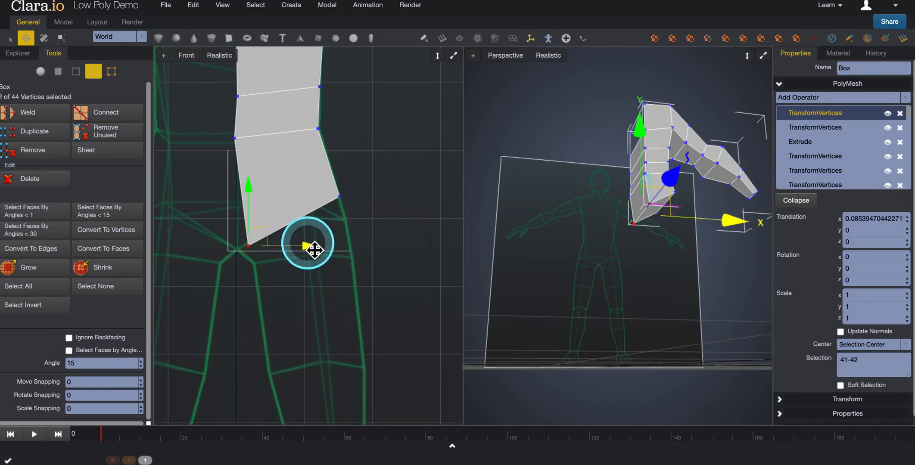
{"action": "left_click_drag", "start_coordinate": [309, 247], "coordinate": [305, 249]}
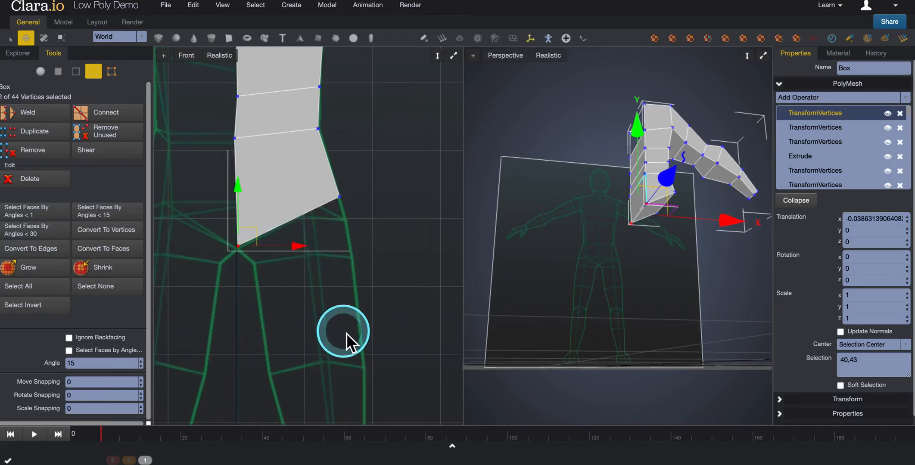
{"action": "left_click", "coordinate": [335, 294]}
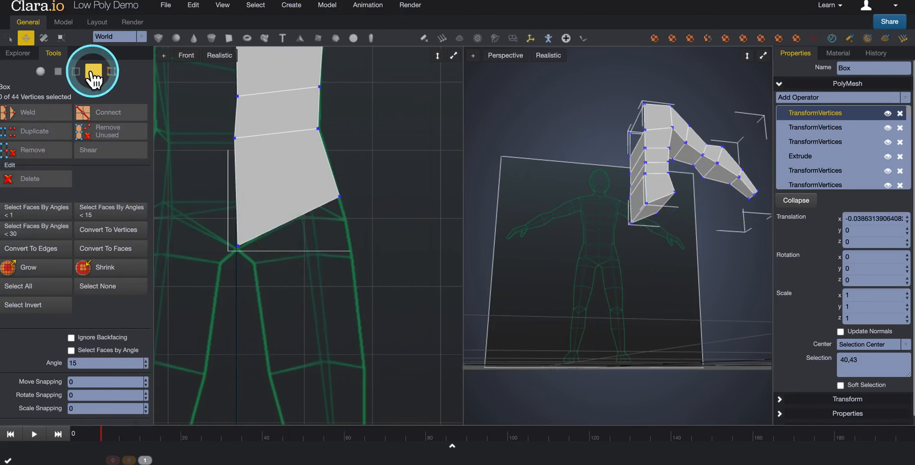
Step: Extrude the slanted bottom face with length 0.2 and scale it uniformly to about 0.81
{"action": "left_click", "coordinate": [58, 71]}
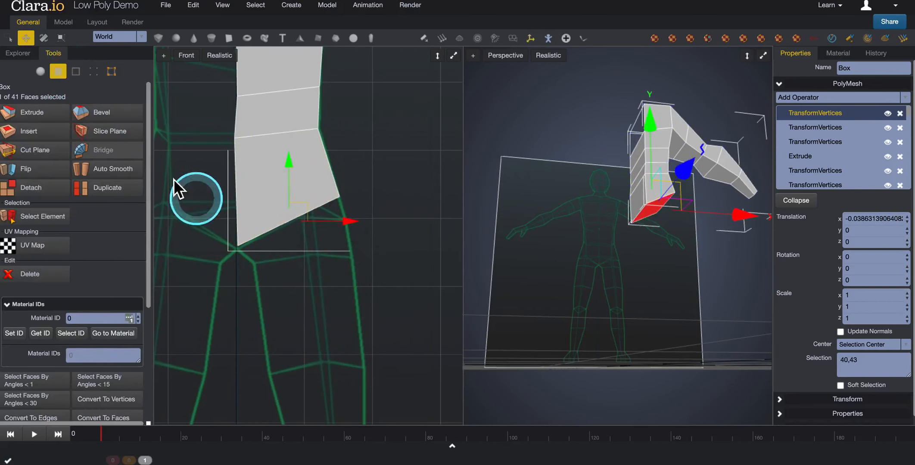
{"action": "left_click", "coordinate": [48, 114]}
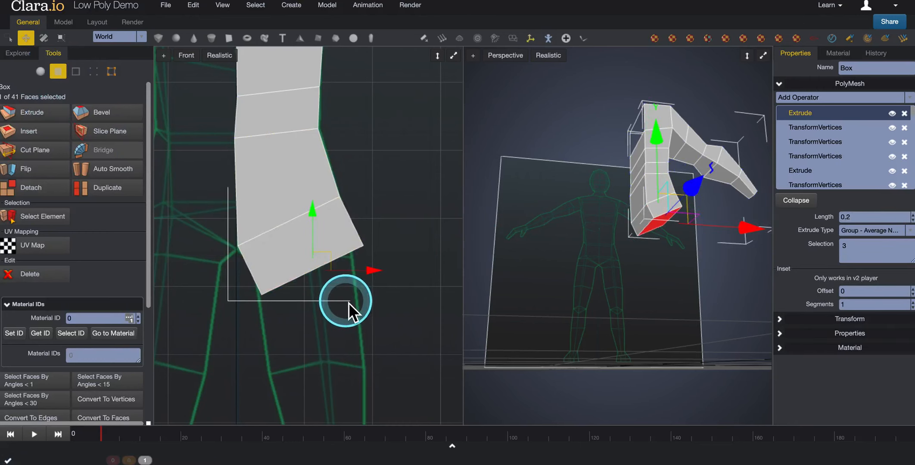
{"action": "key", "text": "r"}
{"action": "left_click_drag", "start_coordinate": [322, 280], "coordinate": [269, 278]}
Step: Move the new bottom inner vertex pair inward in X onto the thigh outline and the outer pair about 0.01 inward
{"action": "left_click", "coordinate": [99, 76]}
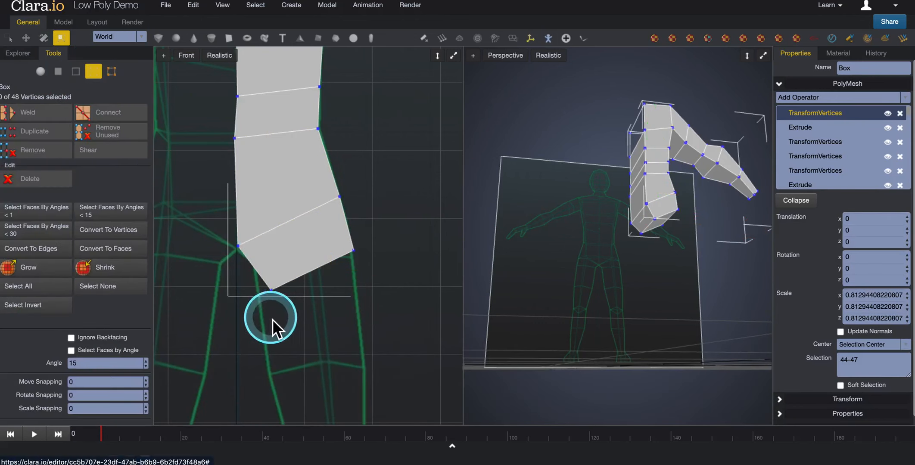
{"action": "left_click_drag", "start_coordinate": [255, 278], "coordinate": [305, 321]}
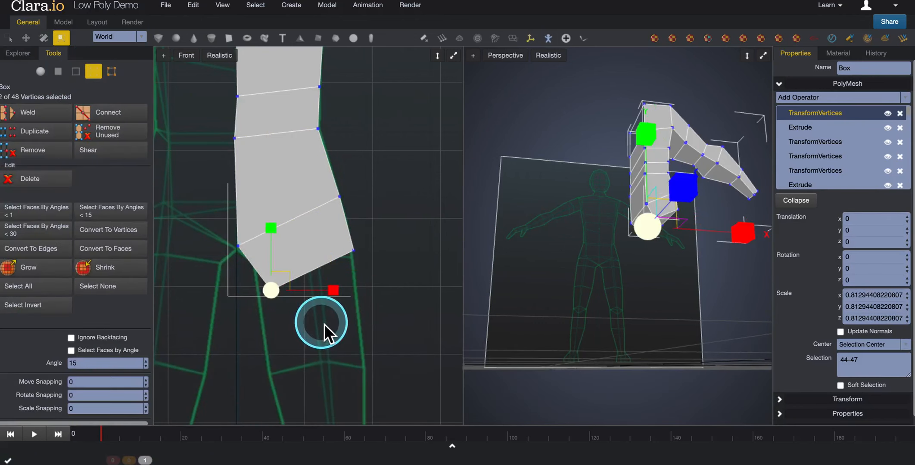
{"action": "key", "text": "w"}
{"action": "left_click_drag", "start_coordinate": [339, 302], "coordinate": [326, 301]}
{"action": "left_click_drag", "start_coordinate": [344, 243], "coordinate": [416, 260]}
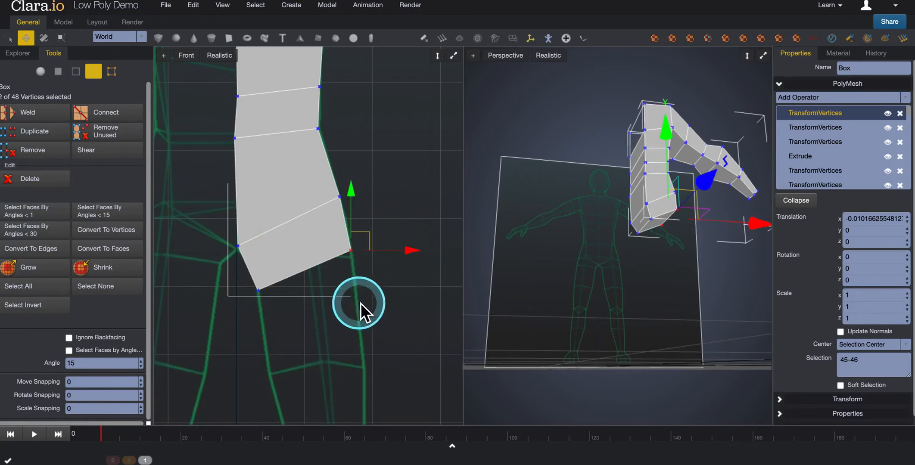
{"action": "left_click", "coordinate": [255, 318]}
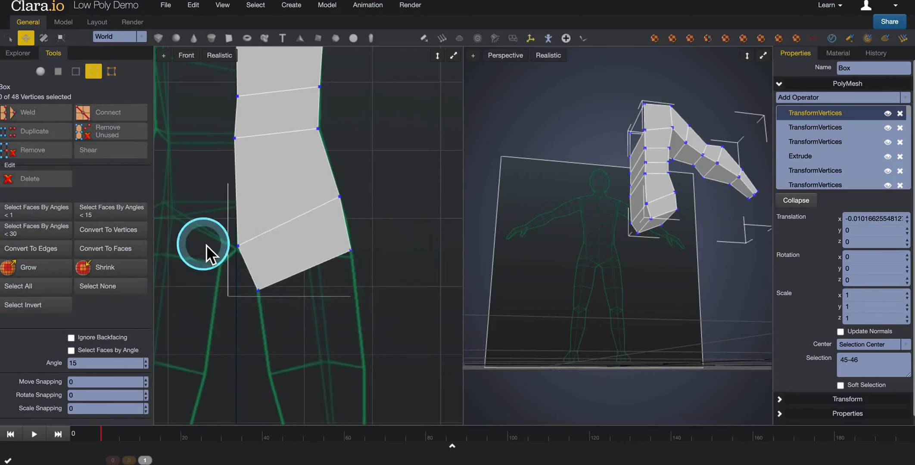
Step: Rotate the upper thigh's bottom face about -10.75° around Z to make it more level
{"action": "left_click", "coordinate": [58, 71]}
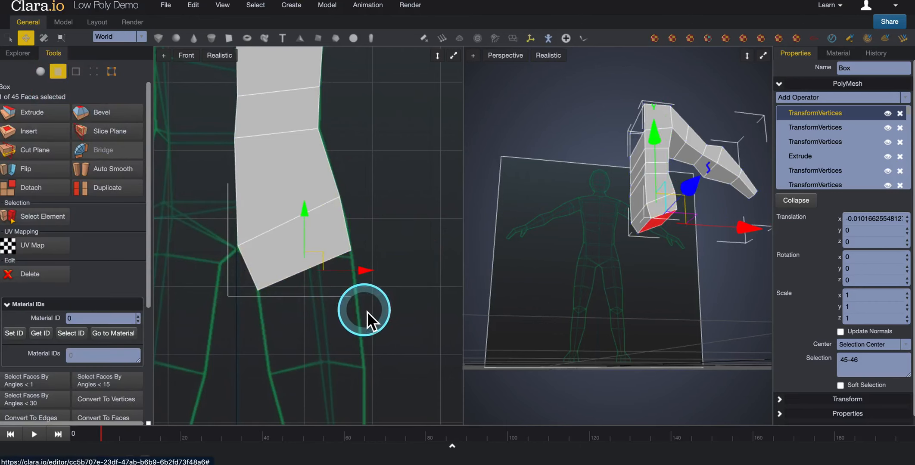
{"action": "key", "text": "e"}
{"action": "left_click_drag", "start_coordinate": [338, 244], "coordinate": [347, 248]}
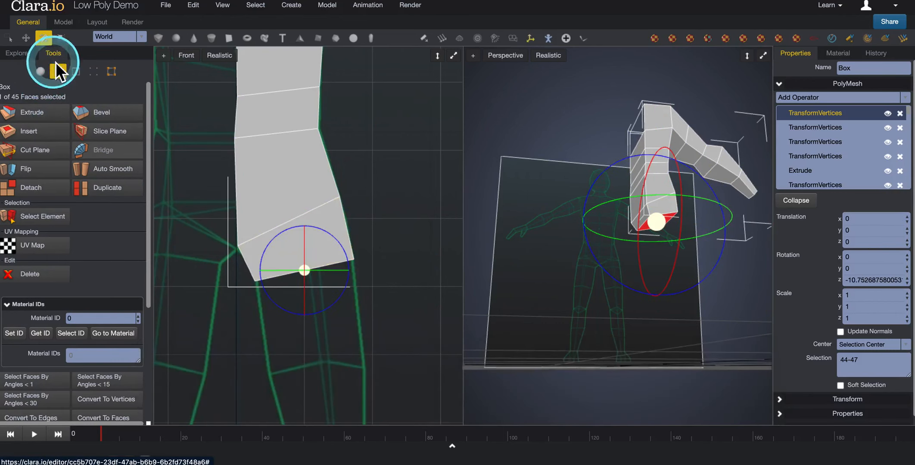
Step: Extrude the thigh's bottom face with length 0.2 and scale it uniformly to about 0.94
{"action": "left_click", "coordinate": [61, 109]}
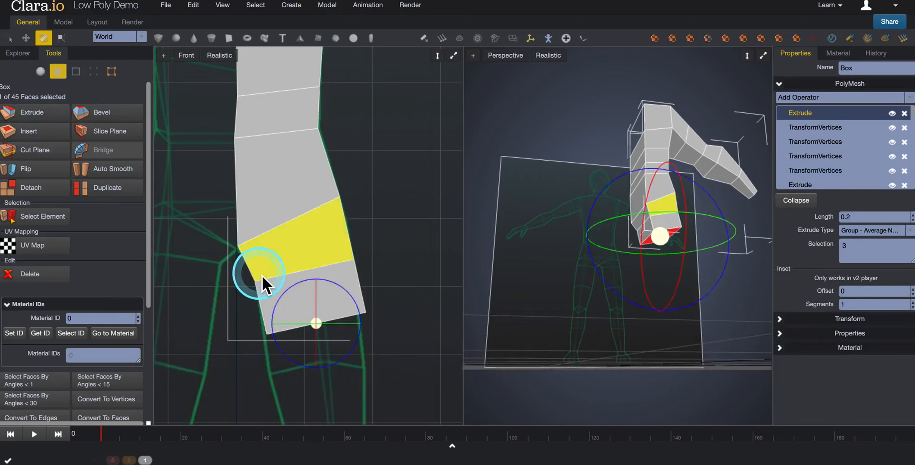
{"action": "key", "text": "r"}
{"action": "left_click_drag", "start_coordinate": [323, 330], "coordinate": [293, 325]}
{"action": "middle_click_drag", "start_coordinate": [240, 328], "coordinate": [240, 229]}
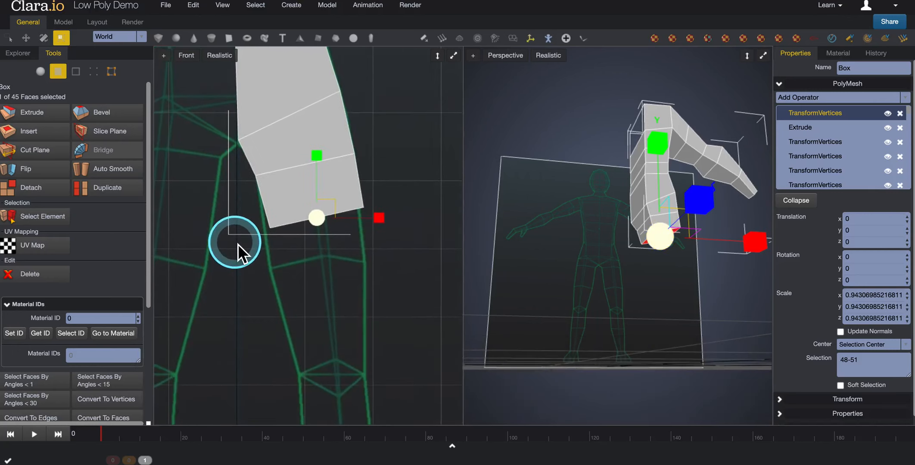
Step: Deselect the vertices and examine the reference leg from the thigh down to the foot
{"action": "left_click", "coordinate": [95, 74]}
{"action": "left_click", "coordinate": [236, 223]}
{"action": "scroll", "coordinate": [266, 291], "scroll_direction": "down", "scroll_amount": 5}
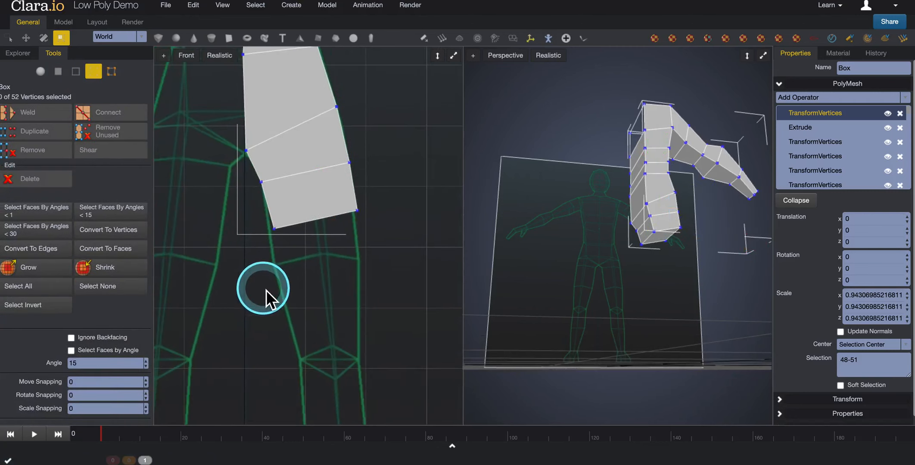
{"action": "middle_click_drag", "start_coordinate": [260, 318], "coordinate": [253, 221]}
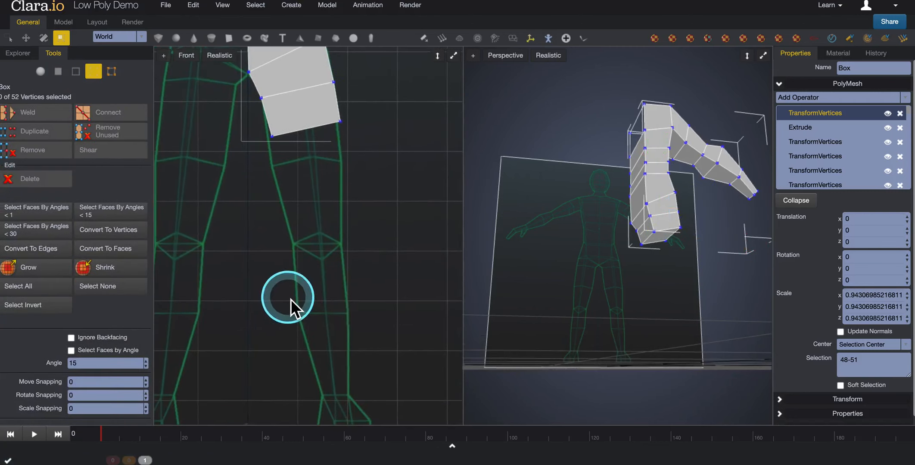
{"action": "middle_click_drag", "start_coordinate": [291, 300], "coordinate": [280, 237]}
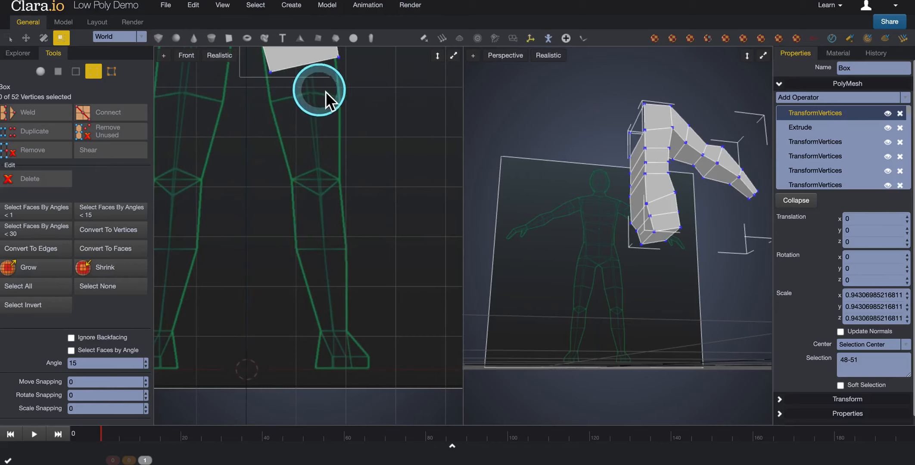
{"action": "middle_click_drag", "start_coordinate": [328, 108], "coordinate": [295, 146]}
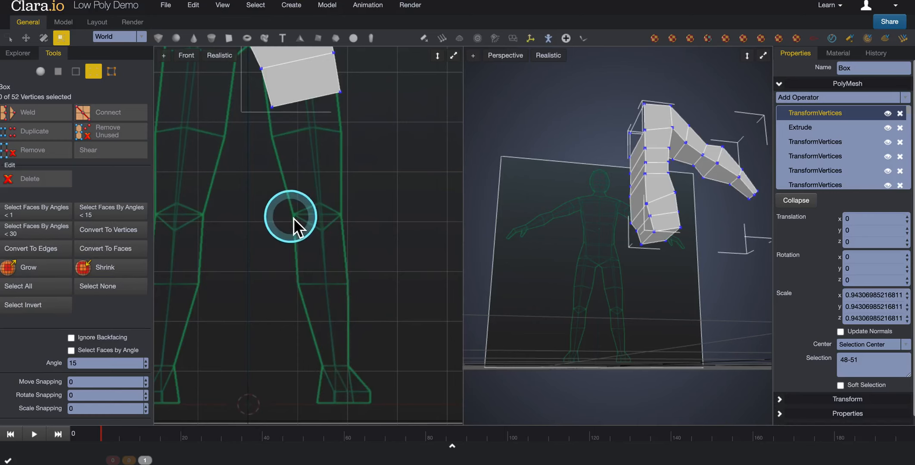
{"action": "middle_click_drag", "start_coordinate": [293, 218], "coordinate": [294, 236]}
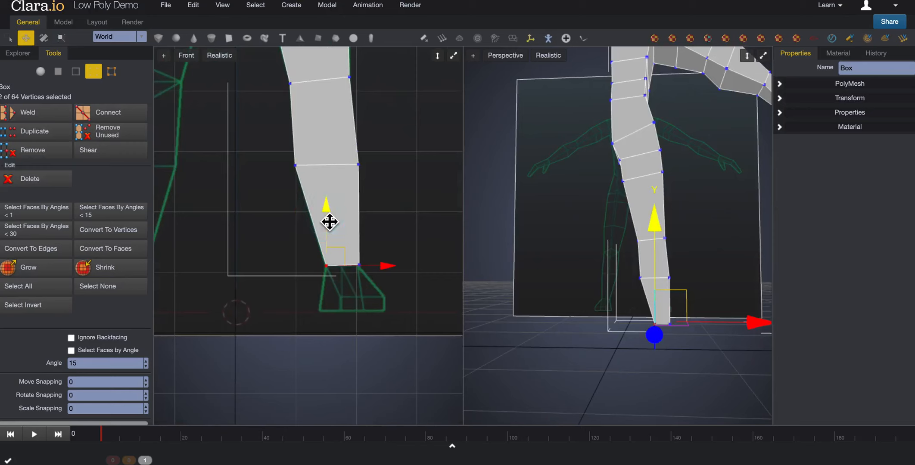
Step: Examine the extruded leg from thigh to ankle against the reference outline in the front and perspective views
{"action": "middle_click_drag", "start_coordinate": [308, 236], "coordinate": [314, 318]}
{"action": "scroll", "coordinate": [305, 305], "scroll_direction": "down", "scroll_amount": 4}
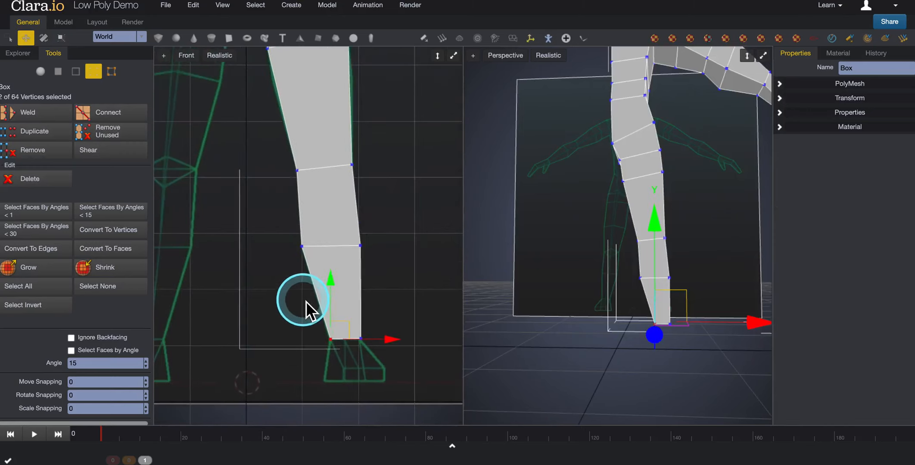
{"action": "middle_click_drag", "start_coordinate": [291, 268], "coordinate": [294, 307]}
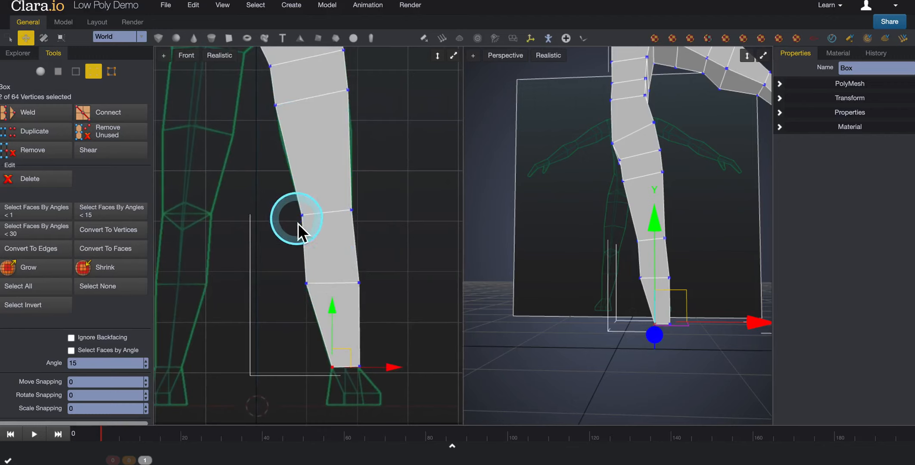
{"action": "middle_click_drag", "start_coordinate": [564, 237], "coordinate": [559, 259]}
{"action": "right_click_drag", "start_coordinate": [578, 271], "coordinate": [431, 308]}
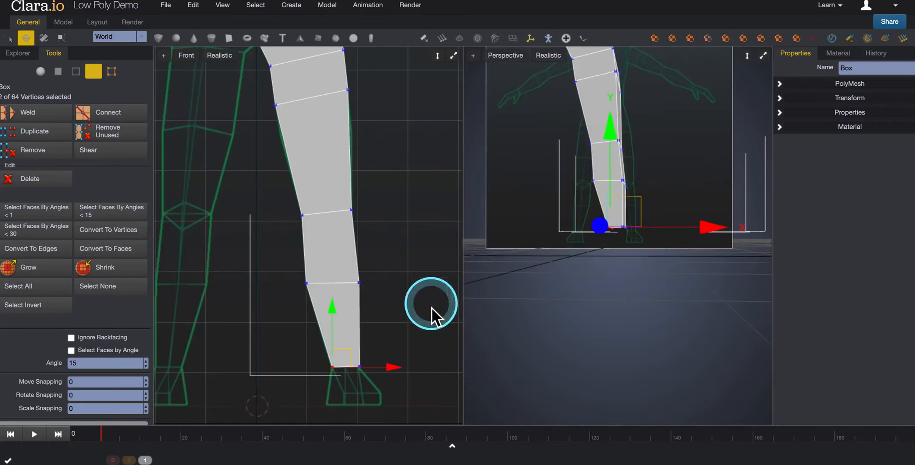
Step: Extrude the ankle's bottom face down to the reference's sole
{"action": "scroll", "coordinate": [407, 314], "scroll_direction": "up", "scroll_amount": 3}
{"action": "middle_click_drag", "start_coordinate": [397, 315], "coordinate": [398, 218]}
{"action": "scroll", "coordinate": [391, 272], "scroll_direction": "up", "scroll_amount": 2}
{"action": "middle_click_drag", "start_coordinate": [391, 272], "coordinate": [360, 250]}
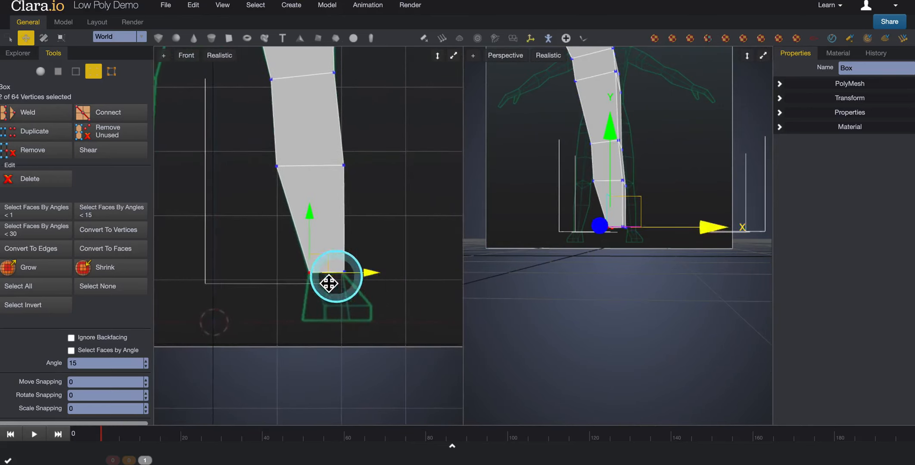
{"action": "left_click", "coordinate": [58, 73]}
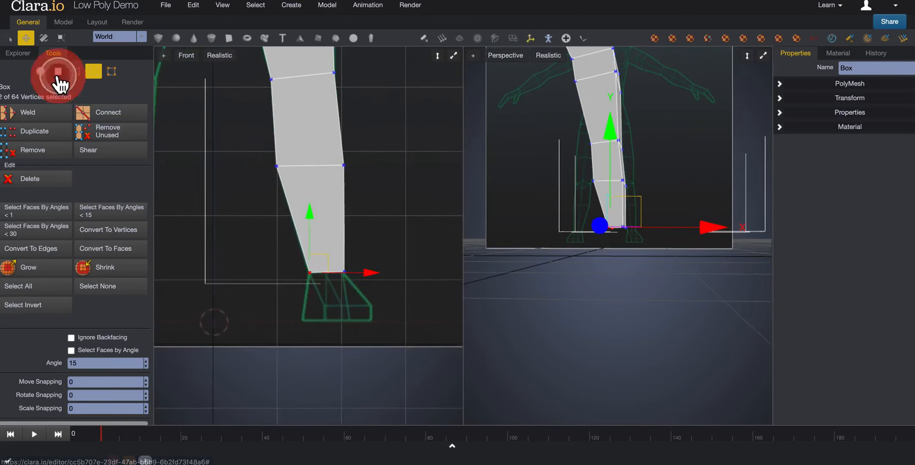
{"action": "right_click_drag", "start_coordinate": [555, 280], "coordinate": [604, 264]}
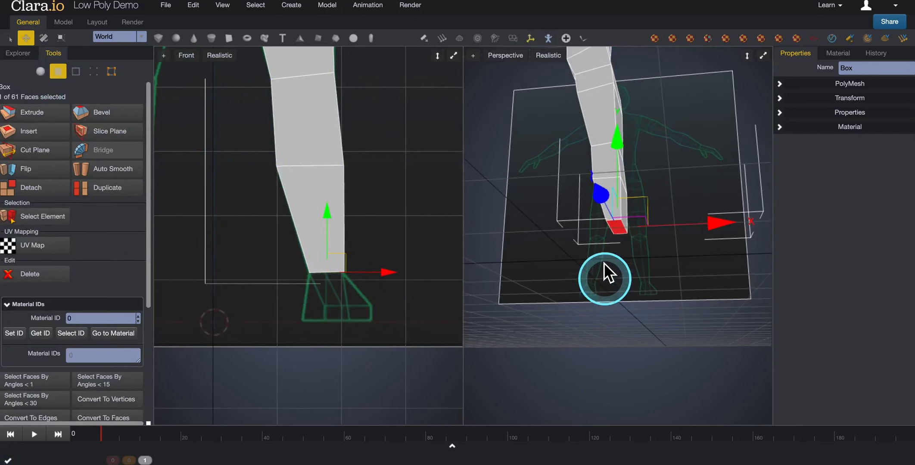
{"action": "left_click", "coordinate": [38, 114]}
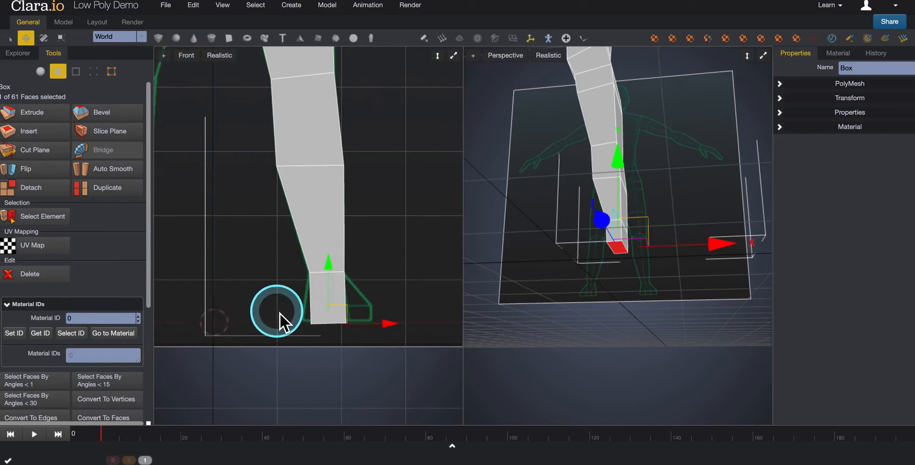
Step: Move the foot block's outer side face outward in X to the outer edge of the reference foot
{"action": "middle_click_drag", "start_coordinate": [535, 290], "coordinate": [551, 300]}
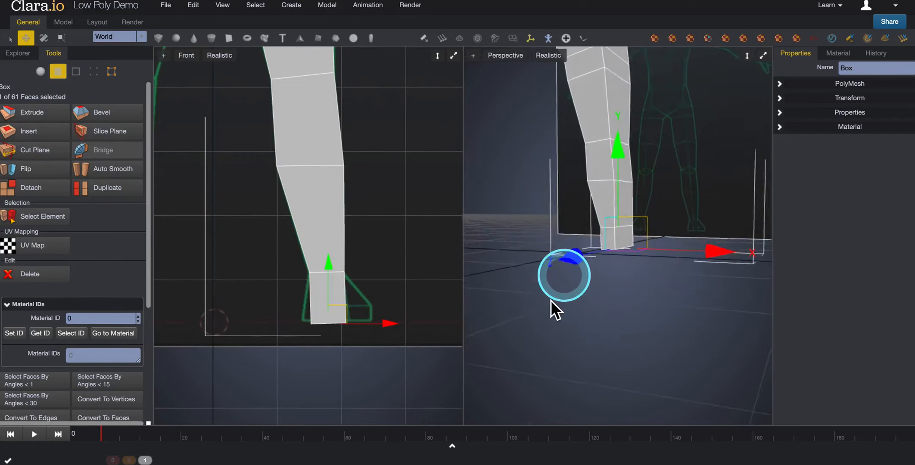
{"action": "left_click", "coordinate": [625, 243]}
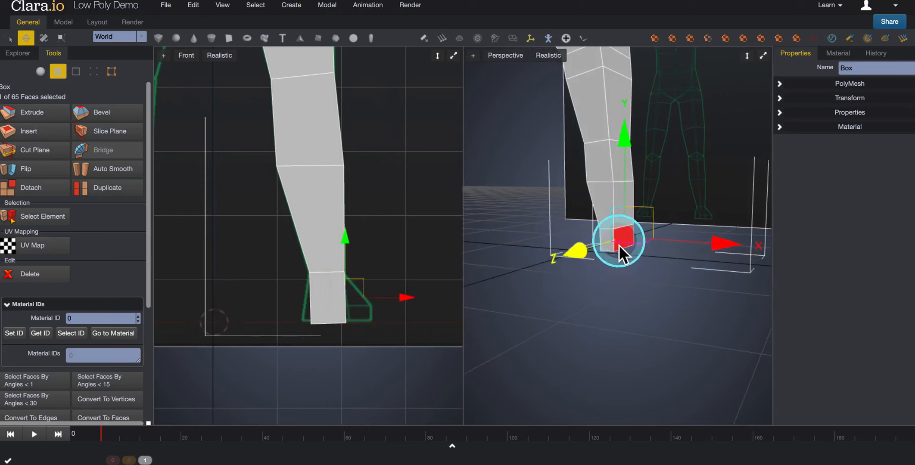
{"action": "left_click_drag", "start_coordinate": [714, 250], "coordinate": [724, 250]}
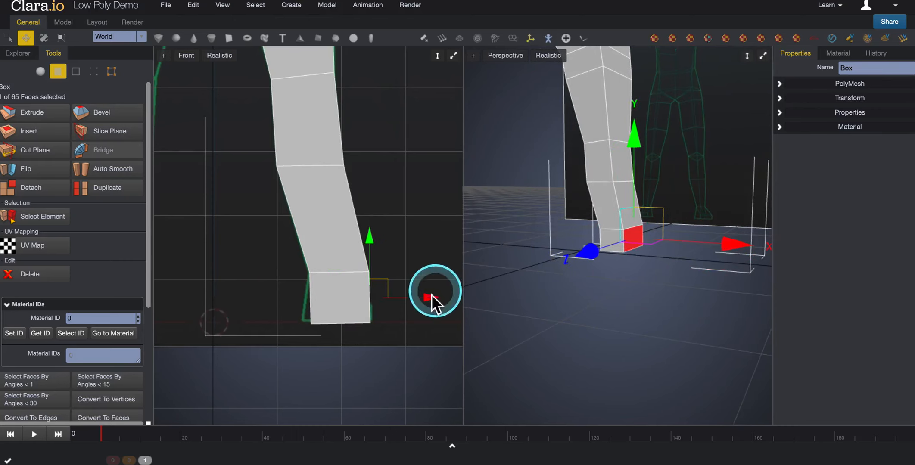
Step: Move the outer ankle vertex pair back inward in X onto the reference's ankle outline
{"action": "left_click", "coordinate": [98, 74]}
{"action": "left_click", "coordinate": [308, 274]}
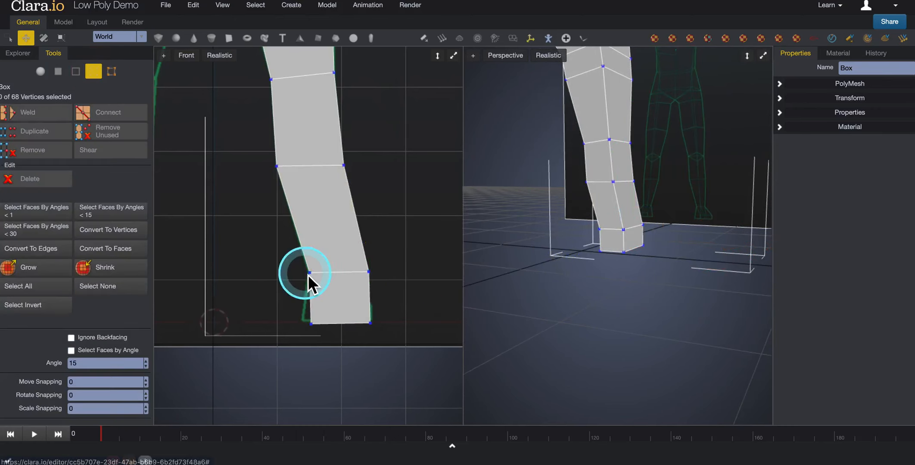
{"action": "left_click_drag", "start_coordinate": [357, 267], "coordinate": [412, 281]}
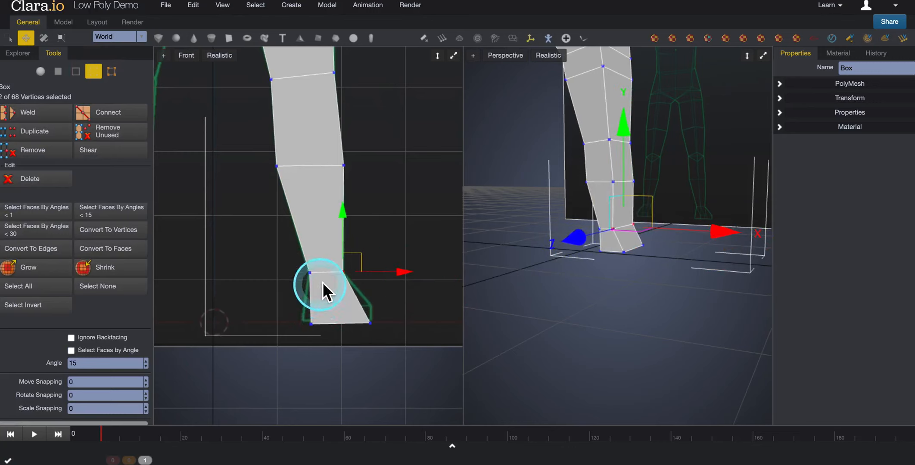
Step: Move the foot's bottom inner vertex pair inward and its bottom outer pair slightly outward in X to widen the sole
{"action": "left_click_drag", "start_coordinate": [311, 325], "coordinate": [382, 357]}
{"action": "left_click", "coordinate": [373, 354]}
{"action": "left_click_drag", "start_coordinate": [344, 315], "coordinate": [432, 334]}
Step: Raise the foot's four bottom vertices in Y to the upper edge of the reference's sole
{"action": "left_click", "coordinate": [379, 333]}
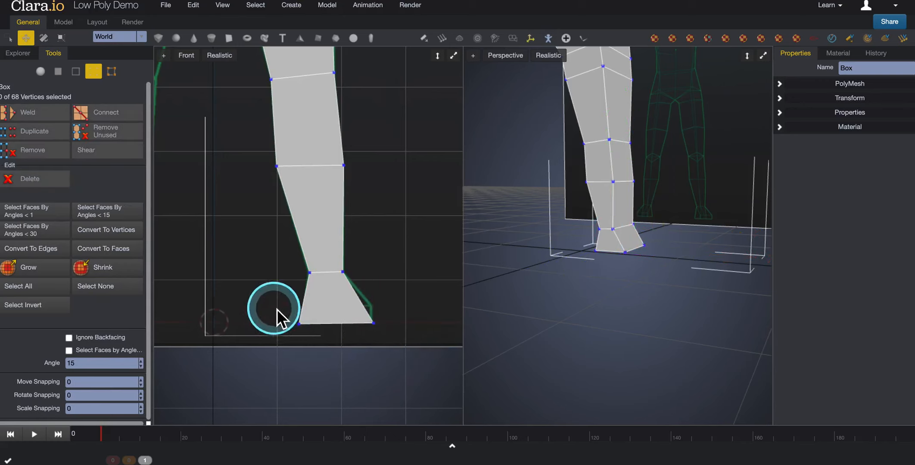
{"action": "left_click_drag", "start_coordinate": [277, 308], "coordinate": [405, 347]}
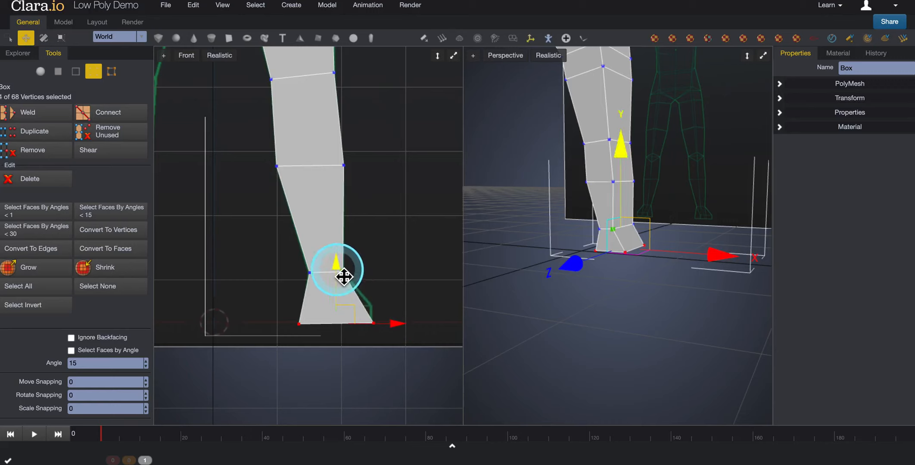
{"action": "mouse_move", "coordinate": [338, 272]}
{"action": "left_mouse_down"}
{"action": "mouse_move", "coordinate": [347, 252]}
{"action": "mouse_move", "coordinate": [348, 262]}
{"action": "left_mouse_up"}
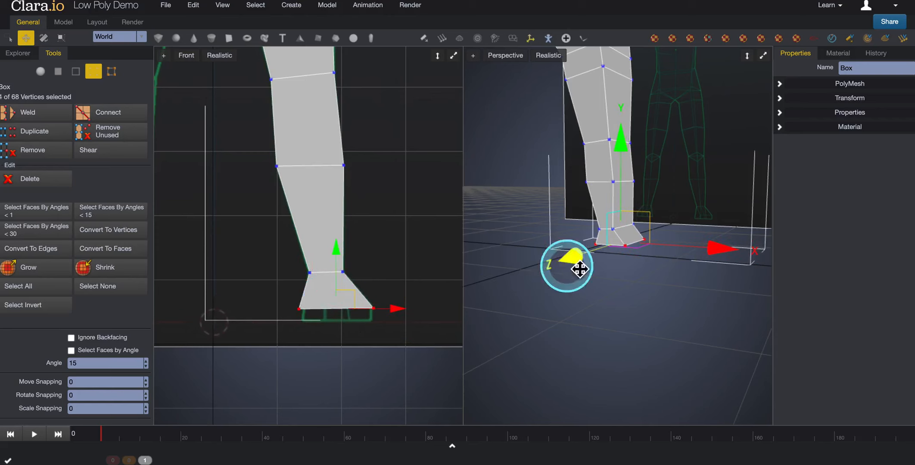
Step: Extrude the foot's bottom face downward and move it up in Y onto the bottom line of the reference's sole
{"action": "left_click", "coordinate": [62, 74]}
{"action": "right_click_drag", "start_coordinate": [534, 282], "coordinate": [578, 250]}
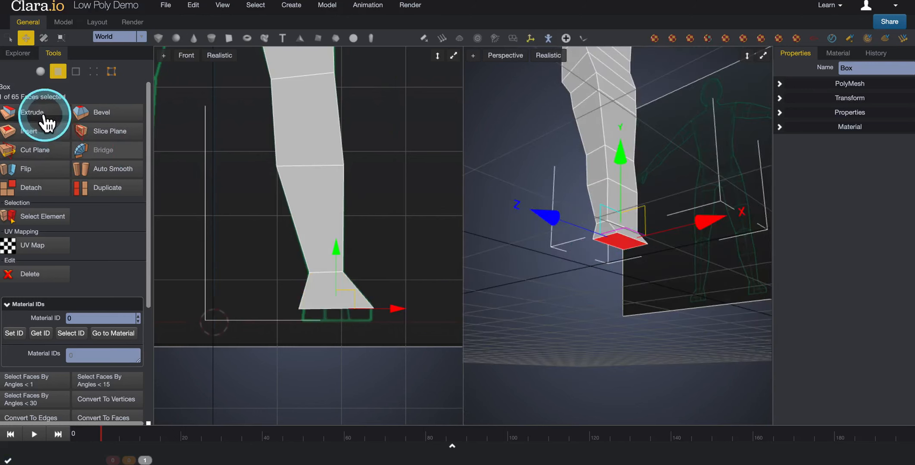
{"action": "left_click", "coordinate": [32, 113]}
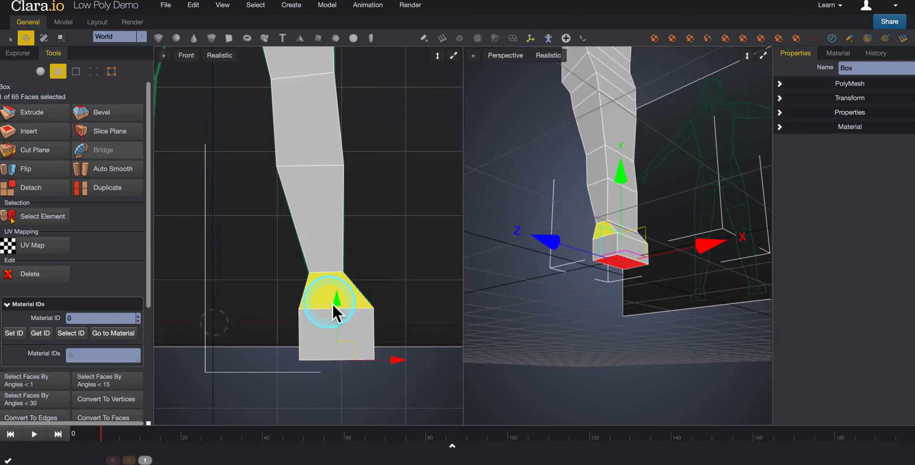
{"action": "left_click_drag", "start_coordinate": [343, 307], "coordinate": [340, 269]}
Step: Move the foot's two front faces, the sloped upper one and the sole strip, forward in Z
{"action": "middle_click_drag", "start_coordinate": [593, 257], "coordinate": [545, 301]}
{"action": "left_click", "coordinate": [582, 250]}
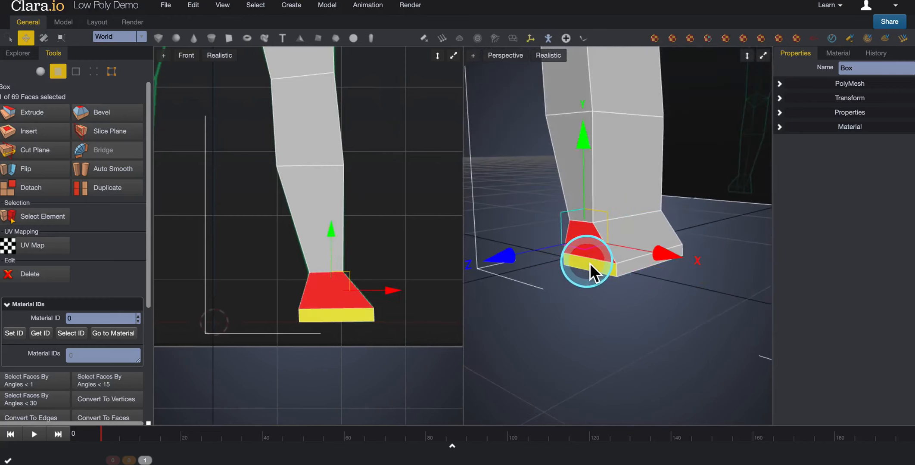
{"action": "left_click", "coordinate": [590, 263], "text": "ctrl"}
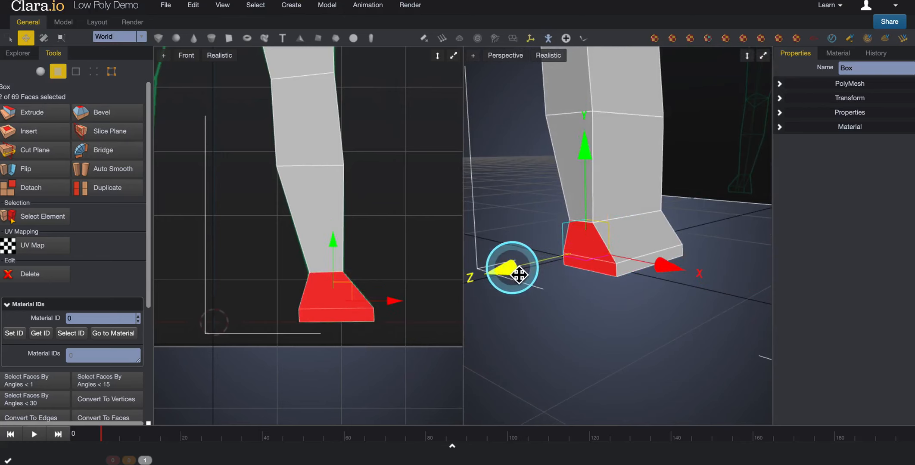
{"action": "scroll", "coordinate": [577, 285], "scroll_direction": "down", "scroll_amount": 2}
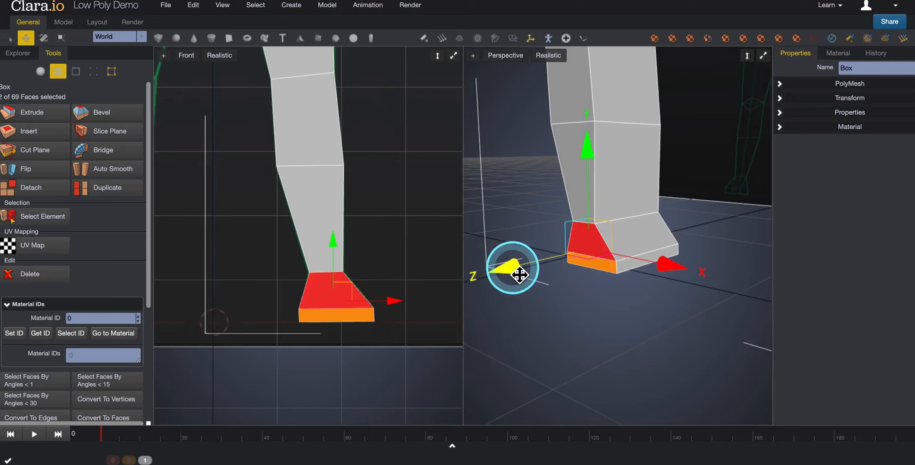
{"action": "left_click_drag", "start_coordinate": [519, 274], "coordinate": [508, 276]}
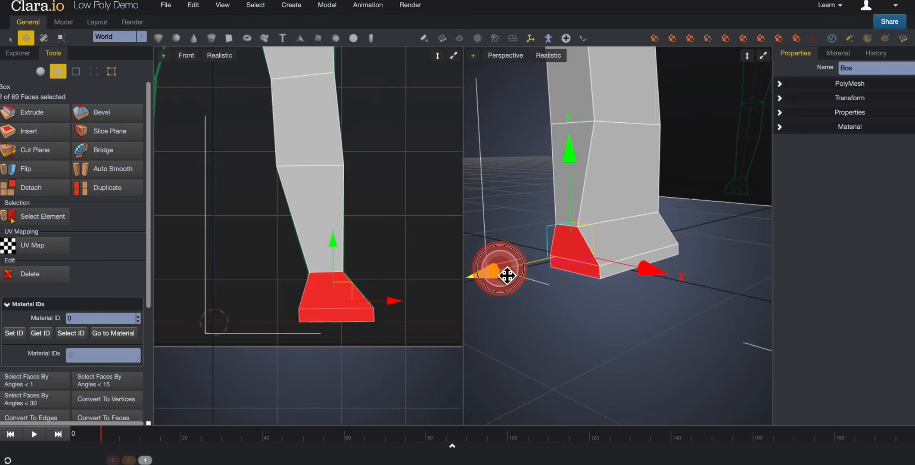
{"action": "scroll", "coordinate": [583, 315], "scroll_direction": "down", "scroll_amount": 2}
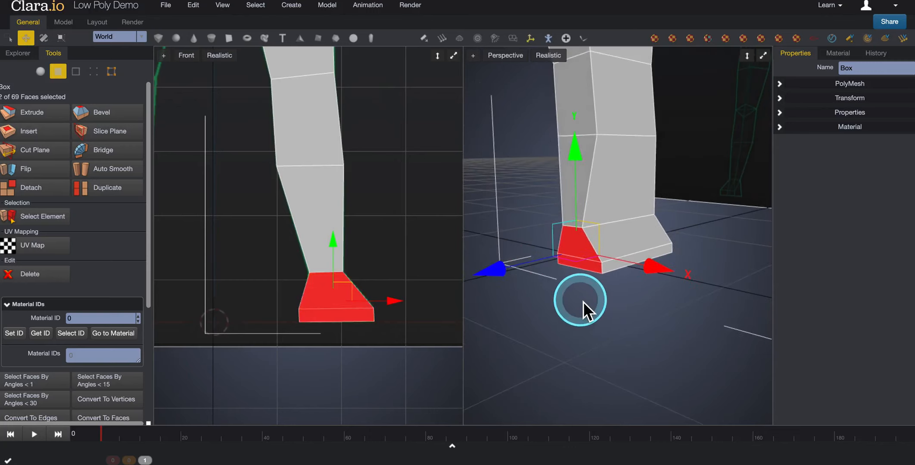
{"action": "middle_click_drag", "start_coordinate": [585, 306], "coordinate": [538, 298]}
{"action": "mouse_move", "coordinate": [518, 264]}
{"action": "left_mouse_down"}
{"action": "mouse_move", "coordinate": [474, 260]}
{"action": "mouse_move", "coordinate": [512, 264]}
{"action": "left_mouse_up"}
Step: Extrude the foot's two front faces and move them further forward in Z to form the toe section
{"action": "middle_click_drag", "start_coordinate": [566, 288], "coordinate": [593, 308]}
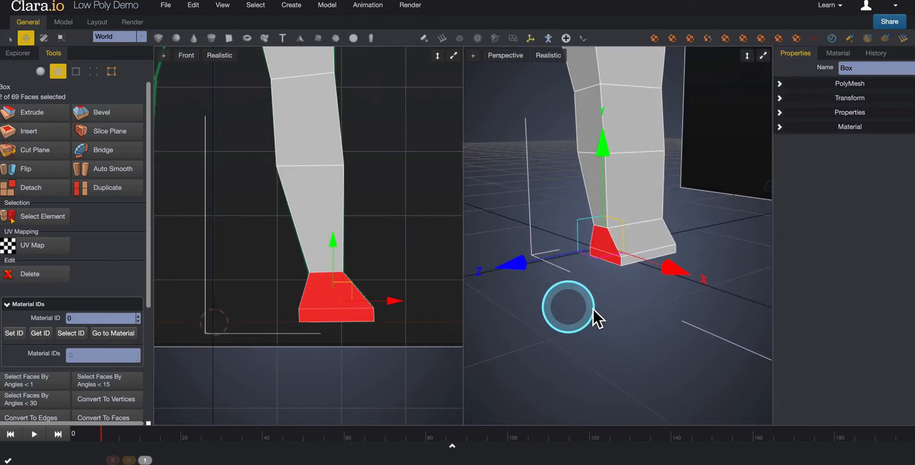
{"action": "left_click", "coordinate": [56, 124]}
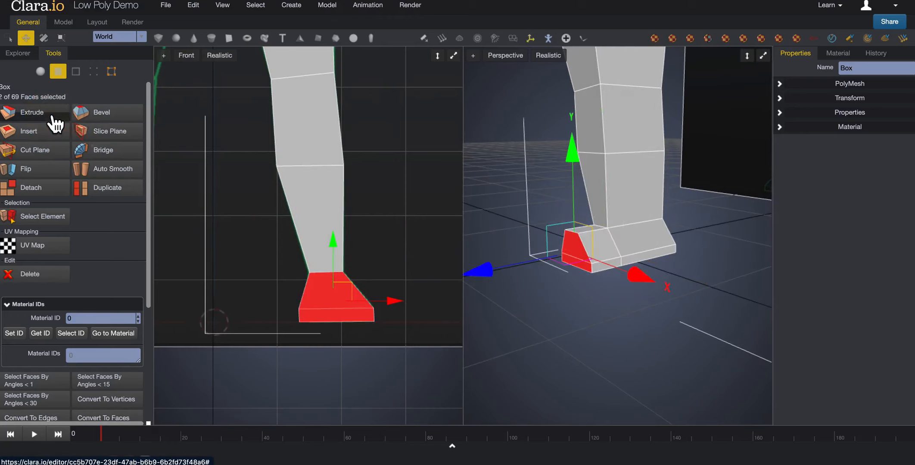
{"action": "mouse_move", "coordinate": [504, 270]}
{"action": "left_mouse_down"}
{"action": "mouse_move", "coordinate": [493, 277]}
{"action": "mouse_move", "coordinate": [488, 267]}
{"action": "left_mouse_up"}
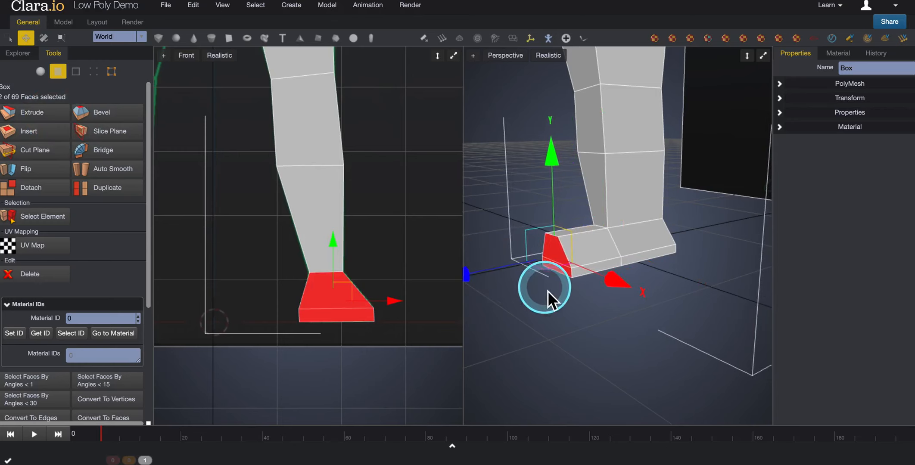
Step: Lower the top front edge of the foot in Y so the instep slopes down to the toes
{"action": "scroll", "coordinate": [552, 294], "scroll_direction": "up", "scroll_amount": 3}
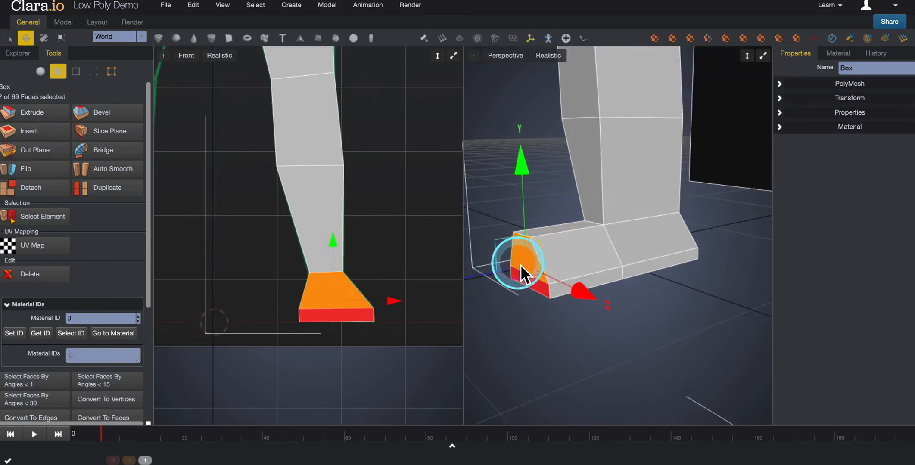
{"action": "left_click", "coordinate": [76, 71]}
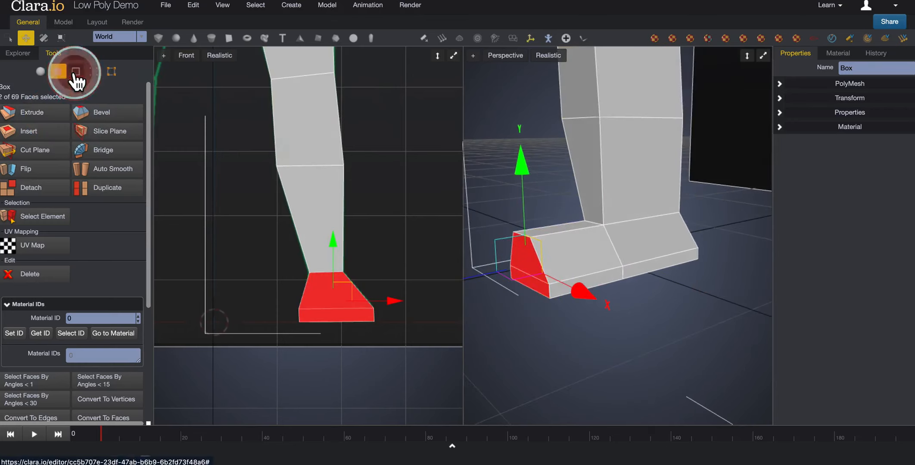
{"action": "left_click", "coordinate": [523, 238]}
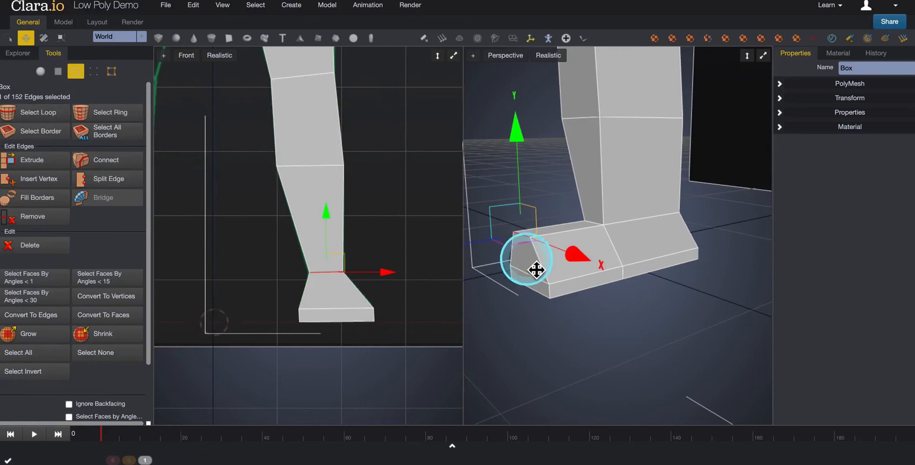
{"action": "left_click_drag", "start_coordinate": [520, 154], "coordinate": [523, 180]}
Step: Move the short vertical sole edge at mid-foot on the inner side slightly toward the foot's centre in X
{"action": "middle_click_drag", "start_coordinate": [658, 310], "coordinate": [678, 324]}
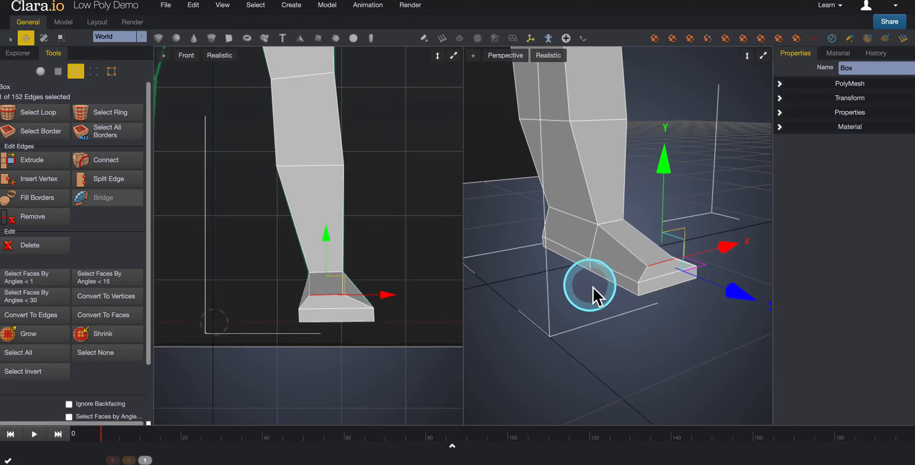
{"action": "scroll", "coordinate": [599, 308], "scroll_direction": "up", "scroll_amount": 2}
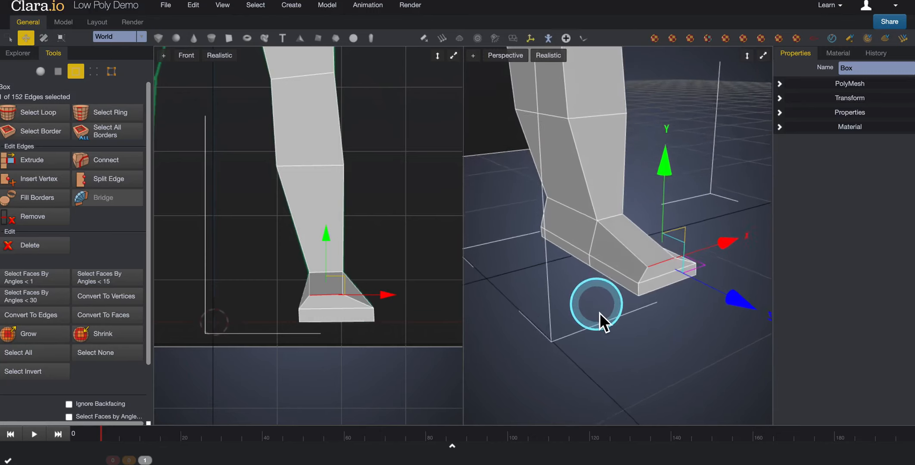
{"action": "scroll", "coordinate": [591, 287], "scroll_direction": "up", "scroll_amount": 5}
{"action": "scroll", "coordinate": [591, 286], "scroll_direction": "down", "scroll_amount": 3}
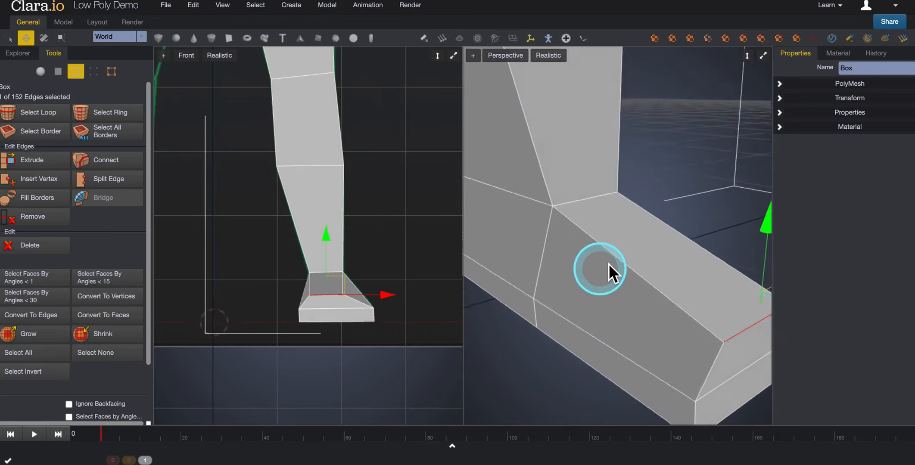
{"action": "scroll", "coordinate": [610, 328], "scroll_direction": "down", "scroll_amount": 2}
{"action": "left_click", "coordinate": [554, 311]}
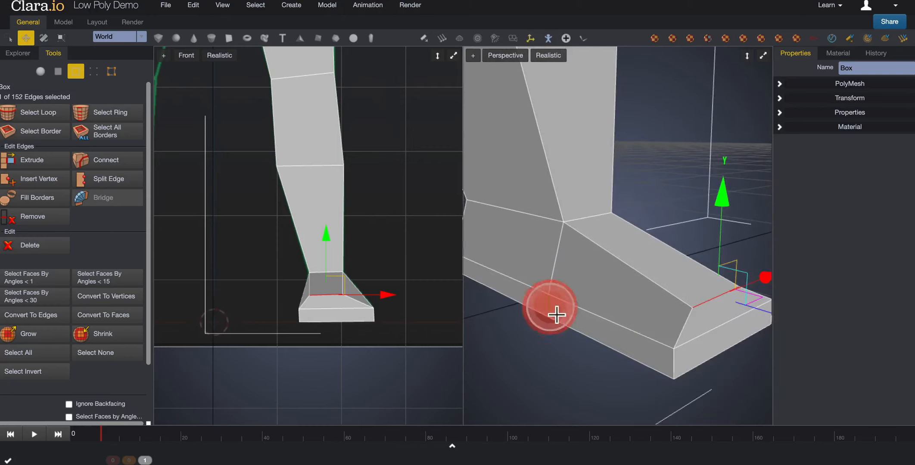
{"action": "left_click_drag", "start_coordinate": [619, 295], "coordinate": [633, 291]}
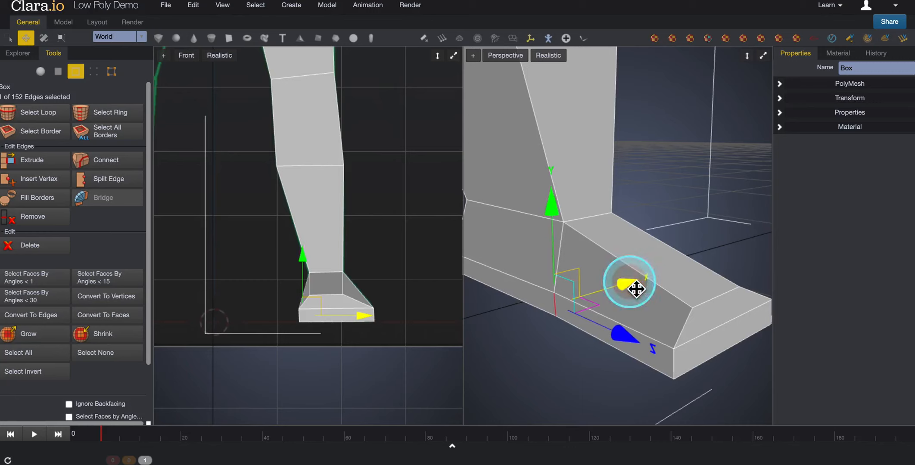
{"action": "left_click_drag", "start_coordinate": [637, 289], "coordinate": [643, 287]}
Step: Move the short vertical sole edge at mid-foot on the outer side outward in X to widen the foot
{"action": "scroll", "coordinate": [600, 359], "scroll_direction": "down", "scroll_amount": 4}
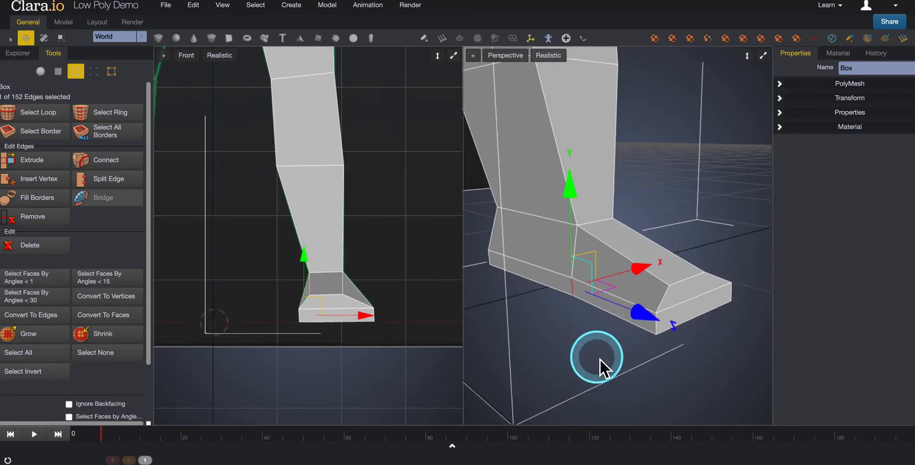
{"action": "right_click_drag", "start_coordinate": [557, 350], "coordinate": [614, 392]}
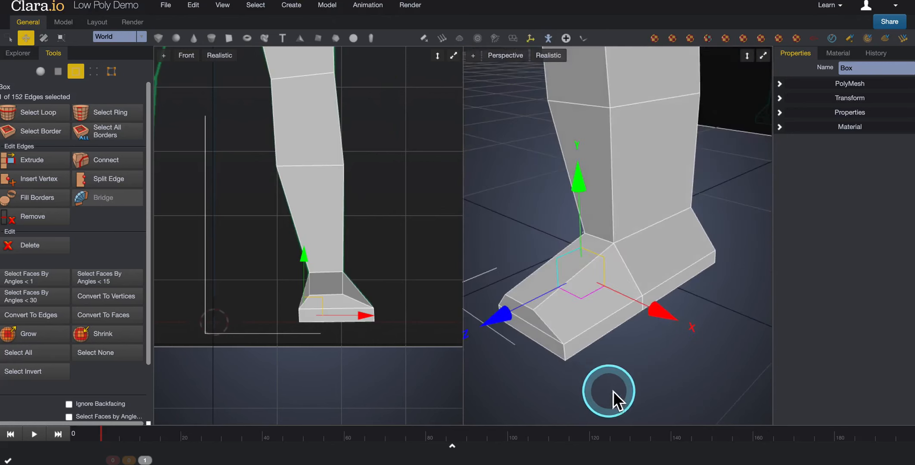
{"action": "left_click", "coordinate": [650, 358]}
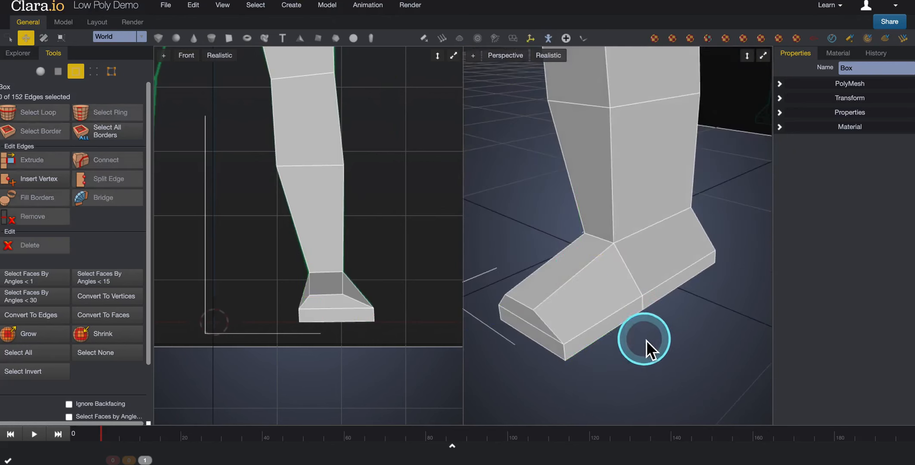
{"action": "left_click", "coordinate": [650, 312]}
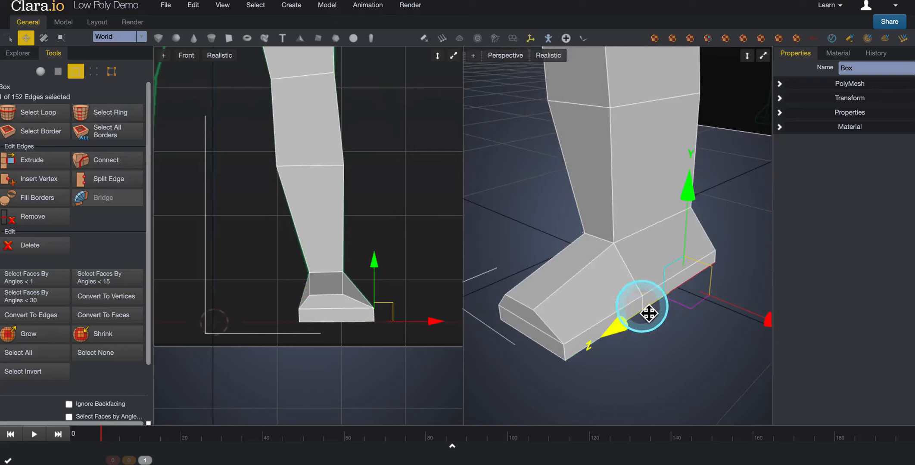
{"action": "left_click", "coordinate": [659, 374]}
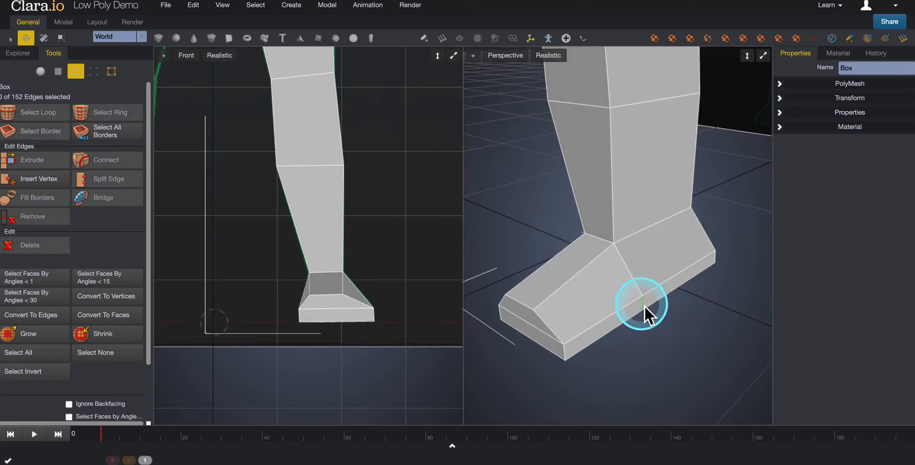
{"action": "left_click", "coordinate": [644, 306]}
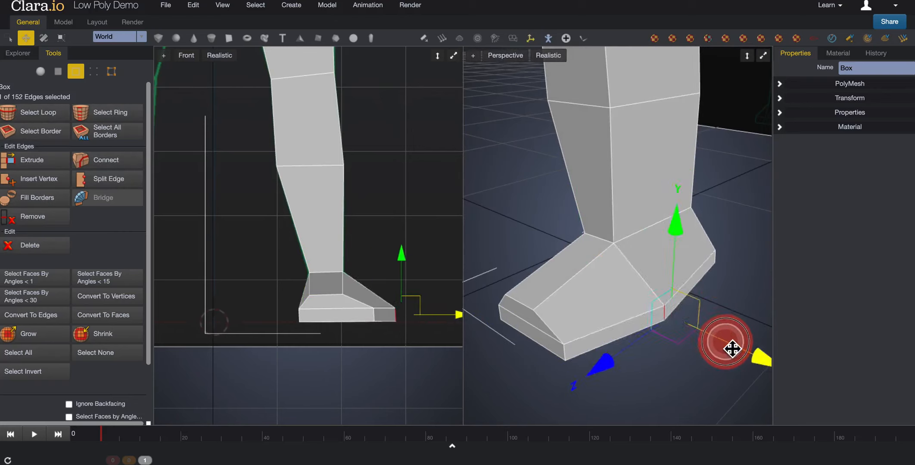
{"action": "left_click_drag", "start_coordinate": [733, 349], "coordinate": [675, 364]}
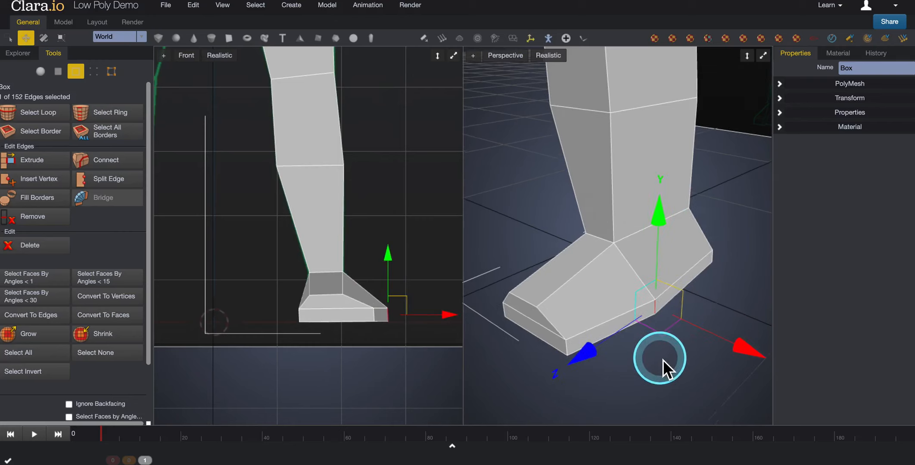
{"action": "scroll", "coordinate": [663, 360], "scroll_direction": "down", "scroll_amount": 2}
{"action": "left_click_drag", "start_coordinate": [452, 323], "coordinate": [448, 321]}
Step: Move the six vertices along the foot's outer side inward in X to match the reference foot's outer edge
{"action": "right_click_drag", "start_coordinate": [588, 372], "coordinate": [640, 368]}
{"action": "left_click", "coordinate": [429, 386]}
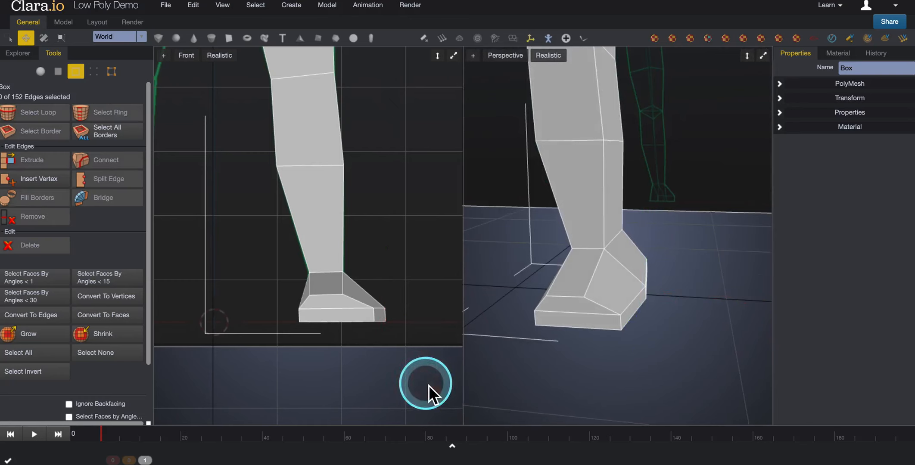
{"action": "left_click", "coordinate": [93, 71]}
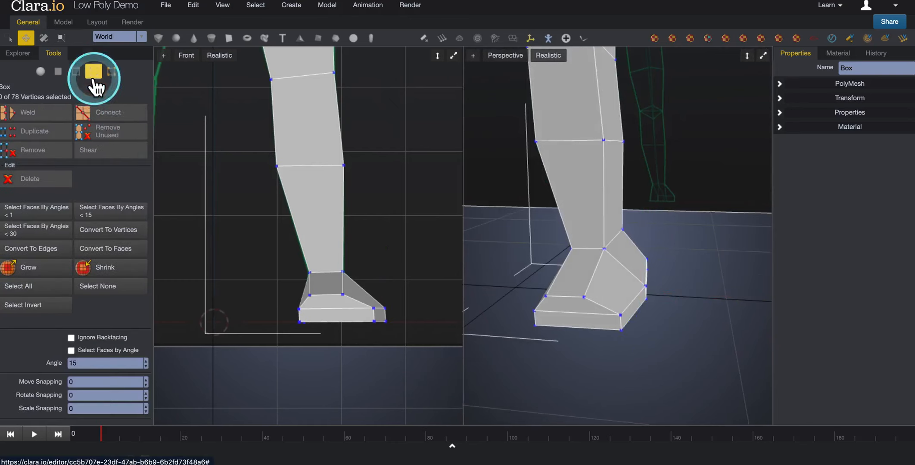
{"action": "left_click_drag", "start_coordinate": [372, 261], "coordinate": [416, 352]}
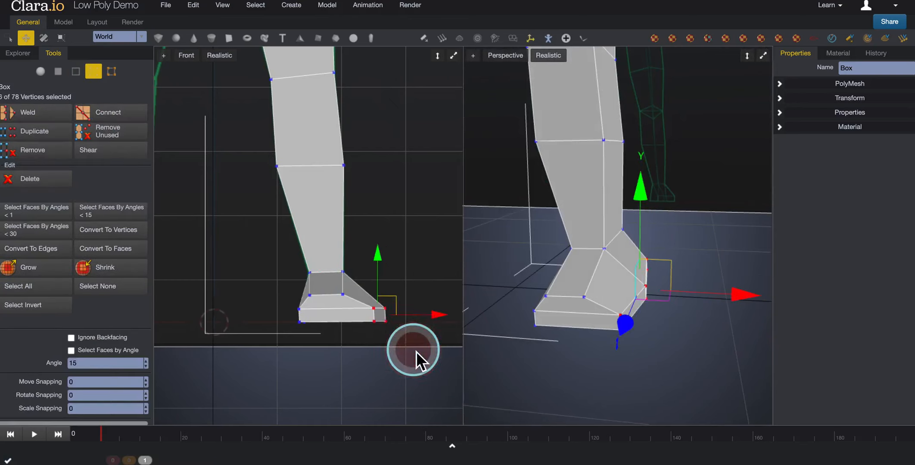
{"action": "left_click_drag", "start_coordinate": [440, 320], "coordinate": [426, 321]}
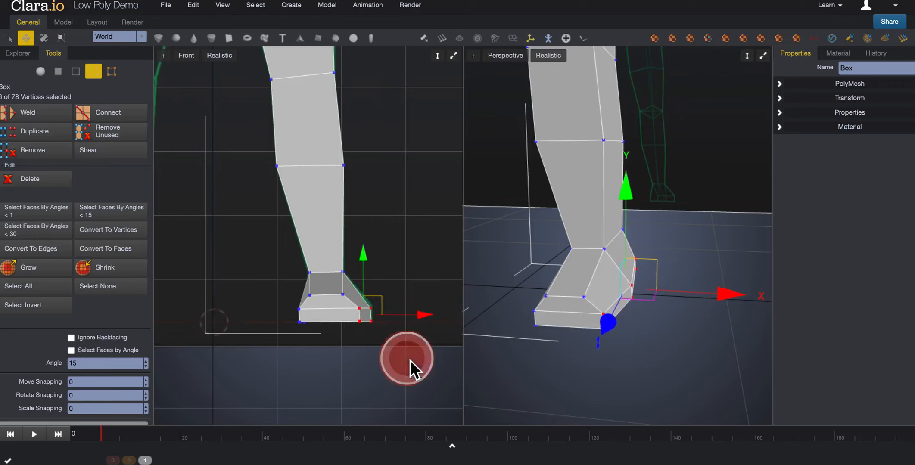
{"action": "left_click", "coordinate": [410, 361]}
Step: Inspect the leg and the top of the torso around the shoulder against the reference figure
{"action": "scroll", "coordinate": [648, 338], "scroll_direction": "down", "scroll_amount": 3}
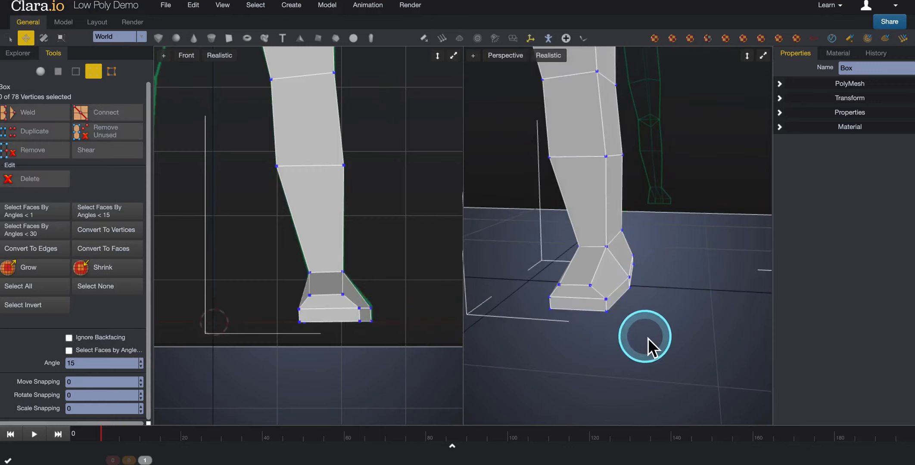
{"action": "scroll", "coordinate": [629, 329], "scroll_direction": "down", "scroll_amount": 3}
{"action": "mouse_move", "coordinate": [591, 340]}
{"action": "right_mouse_down"}
{"action": "mouse_move", "coordinate": [640, 340]}
{"action": "mouse_move", "coordinate": [650, 354]}
{"action": "mouse_move", "coordinate": [591, 340]}
{"action": "mouse_move", "coordinate": [501, 338]}
{"action": "mouse_move", "coordinate": [605, 342]}
{"action": "right_mouse_up"}
{"action": "scroll", "coordinate": [383, 314], "scroll_direction": "down", "scroll_amount": 5}
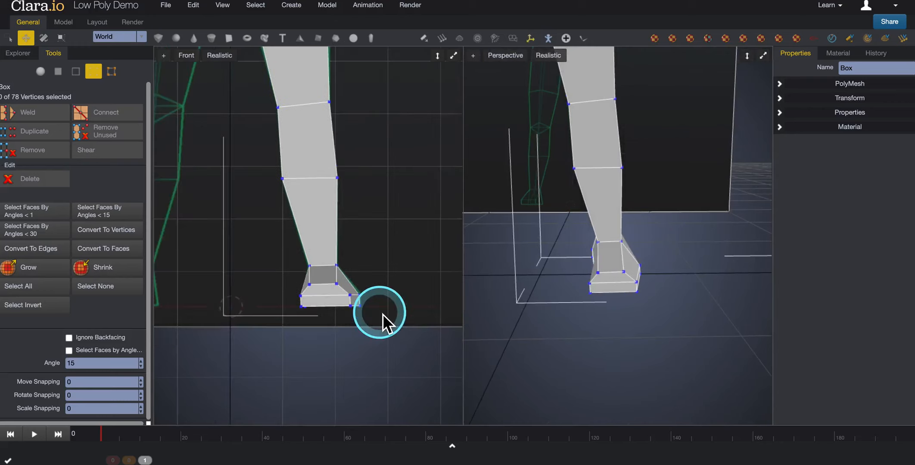
{"action": "scroll", "coordinate": [383, 314], "scroll_direction": "down", "scroll_amount": 1}
{"action": "middle_click_drag", "start_coordinate": [382, 212], "coordinate": [396, 286]}
{"action": "middle_click_drag", "start_coordinate": [376, 200], "coordinate": [385, 281]}
{"action": "middle_click_drag", "start_coordinate": [369, 174], "coordinate": [329, 257]}
{"action": "scroll", "coordinate": [573, 259], "scroll_direction": "down", "scroll_amount": 7}
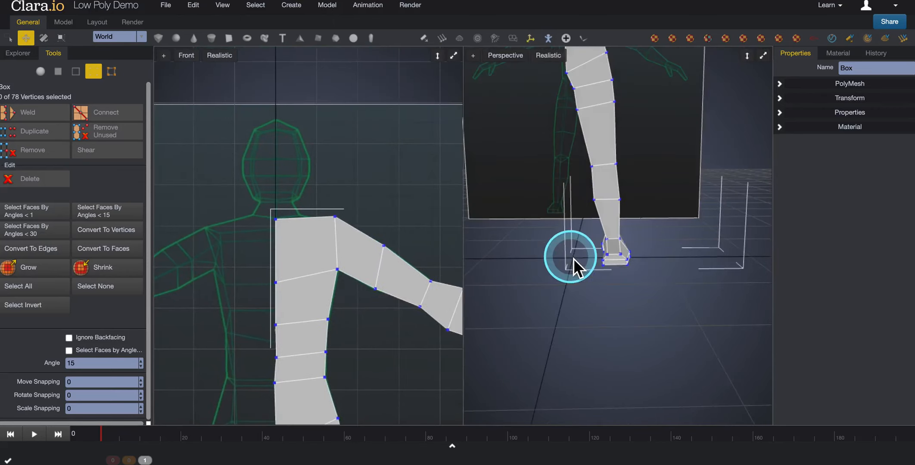
{"action": "middle_click_drag", "start_coordinate": [577, 195], "coordinate": [579, 252]}
{"action": "scroll", "coordinate": [578, 252], "scroll_direction": "up", "scroll_amount": 5}
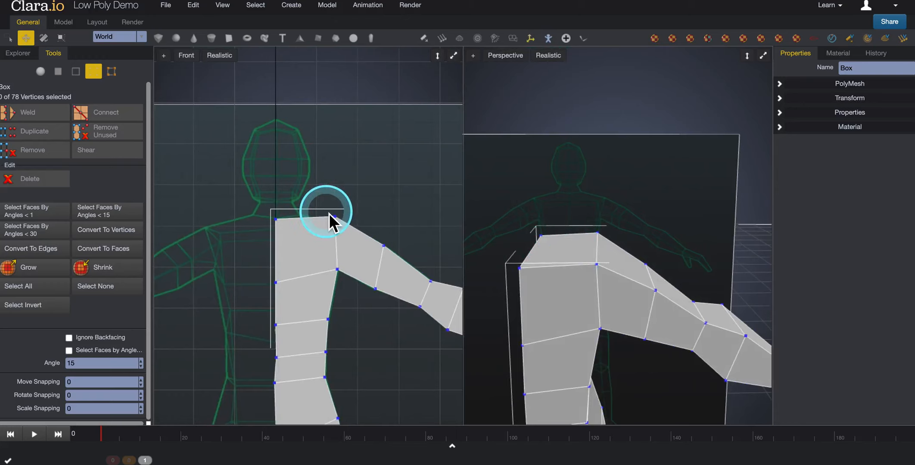
{"action": "middle_click_drag", "start_coordinate": [341, 234], "coordinate": [337, 197]}
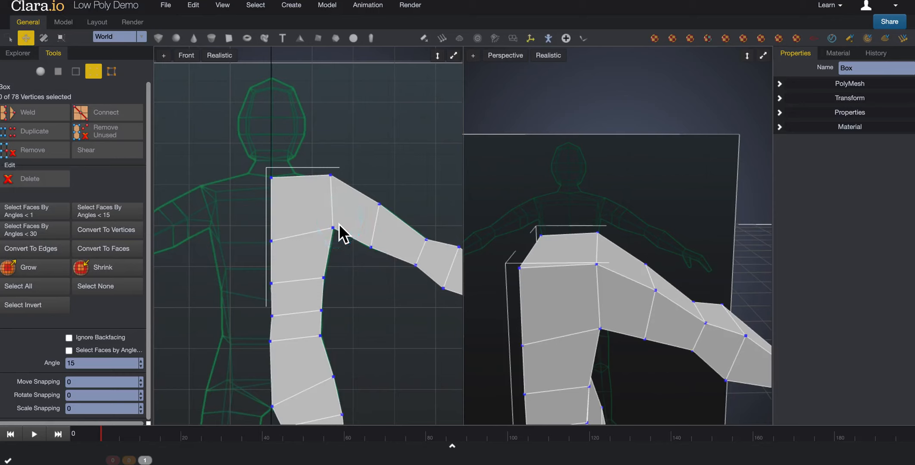
{"action": "middle_click_drag", "start_coordinate": [597, 277], "coordinate": [557, 290]}
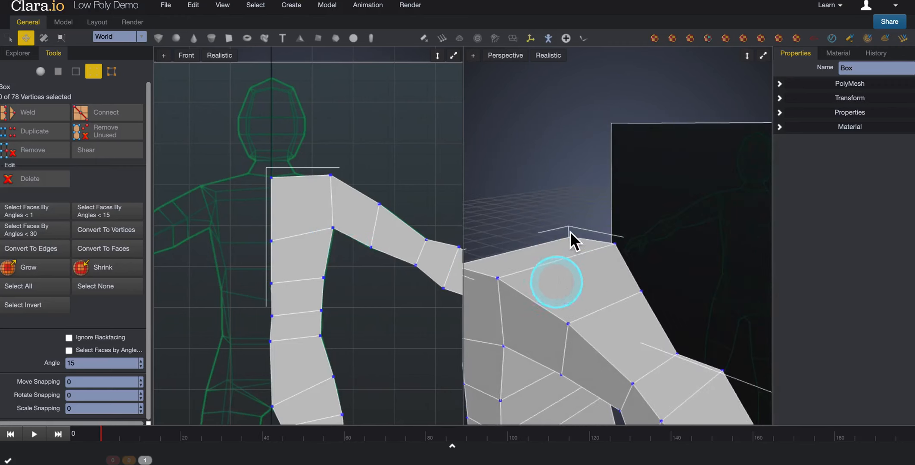